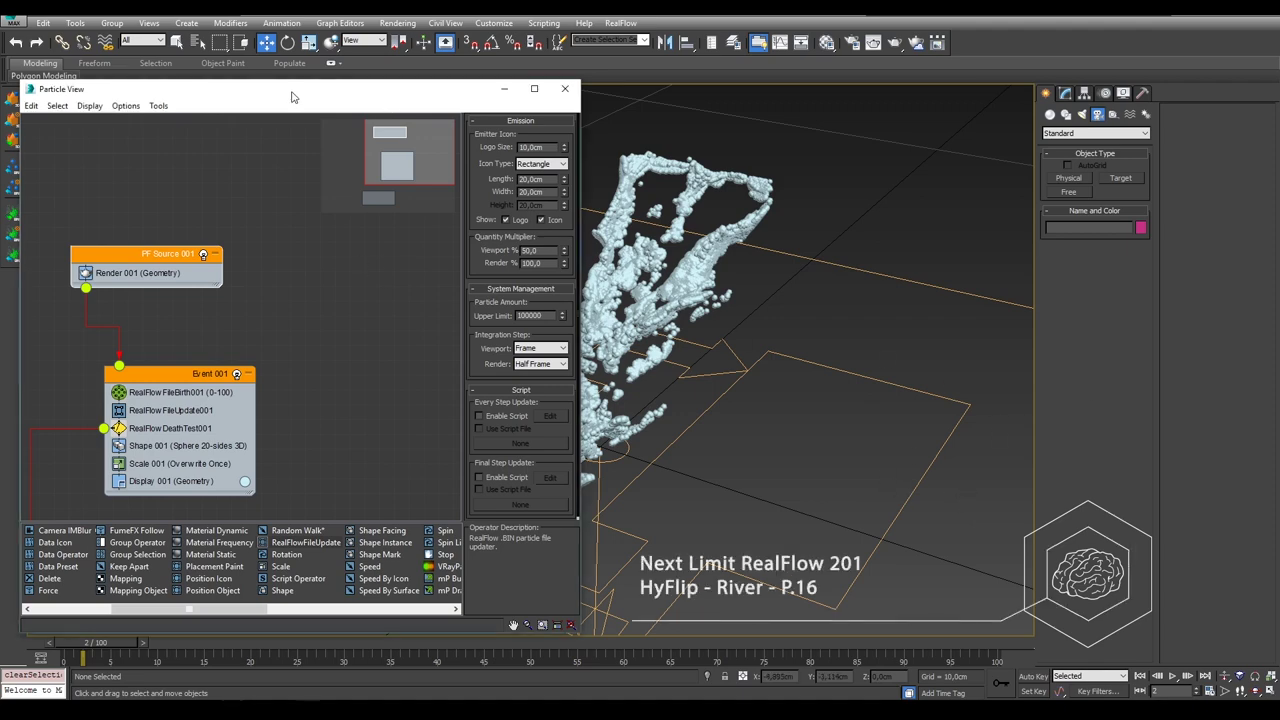
# Arrange Particle View and show RealFlowFileBirth001's foam .BIN sequence with its 0–100 emit range
pyautogui.moveTo(386, 98); pyautogui.dragTo(516, 96)
pyautogui.moveTo(410, 410); pyautogui.dragTo(505, 346, button='middle')
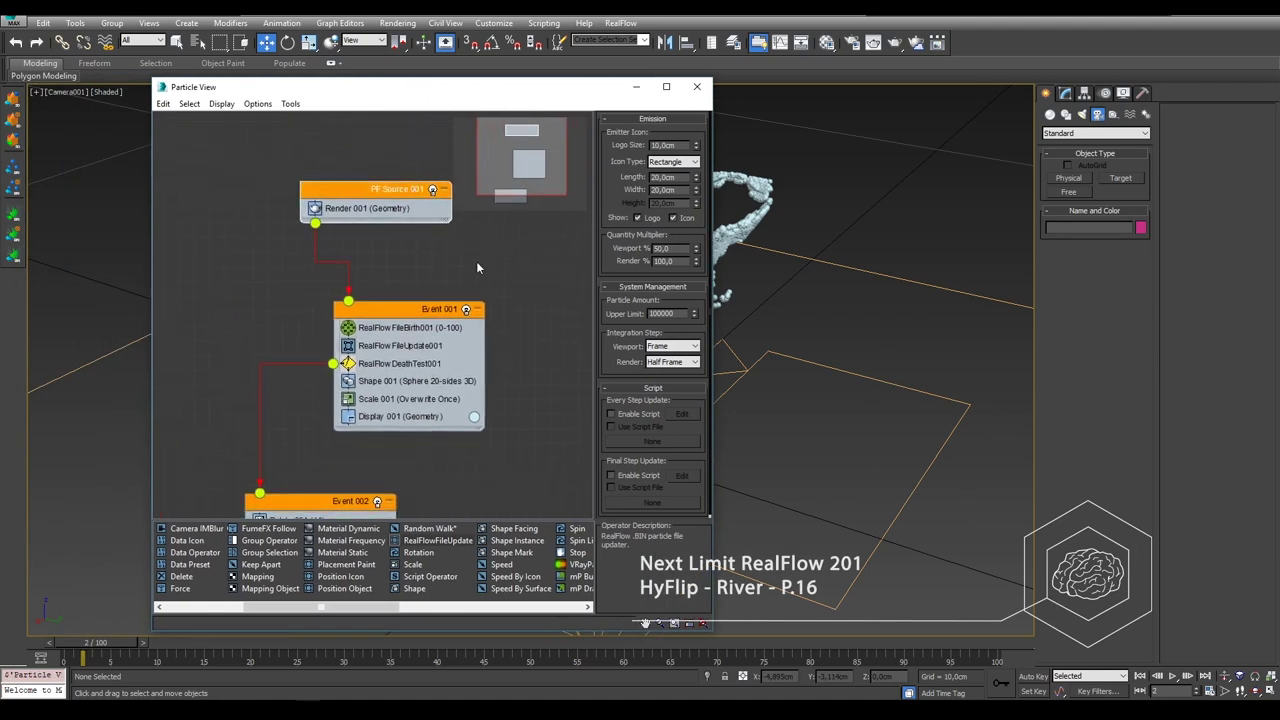
pyautogui.moveTo(419, 266); pyautogui.dragTo(390, 262, button='middle')
pyautogui.click(358, 222)
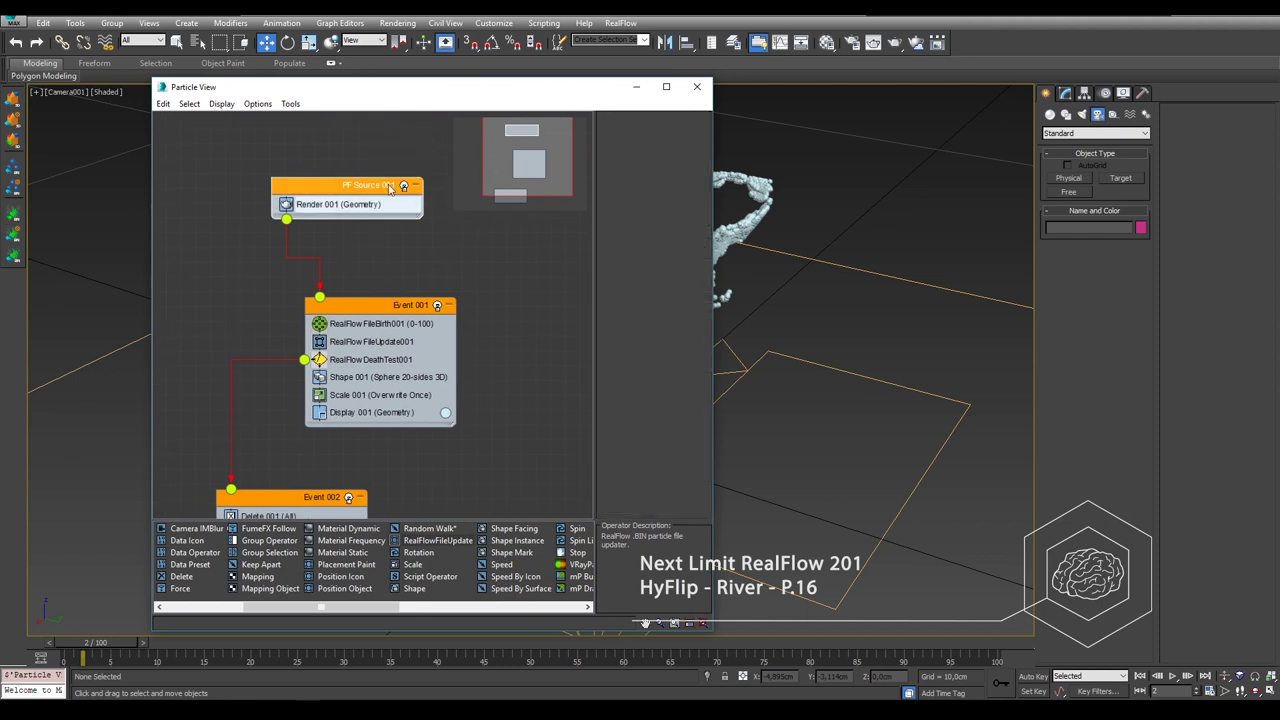
pyautogui.moveTo(390, 188)
pyautogui.mouseDown()
pyautogui.moveTo(305, 160)
pyautogui.moveTo(305, 133)
pyautogui.mouseUp()
pyautogui.moveTo(449, 279); pyautogui.dragTo(392, 225, button='middle')
pyautogui.click(306, 272)
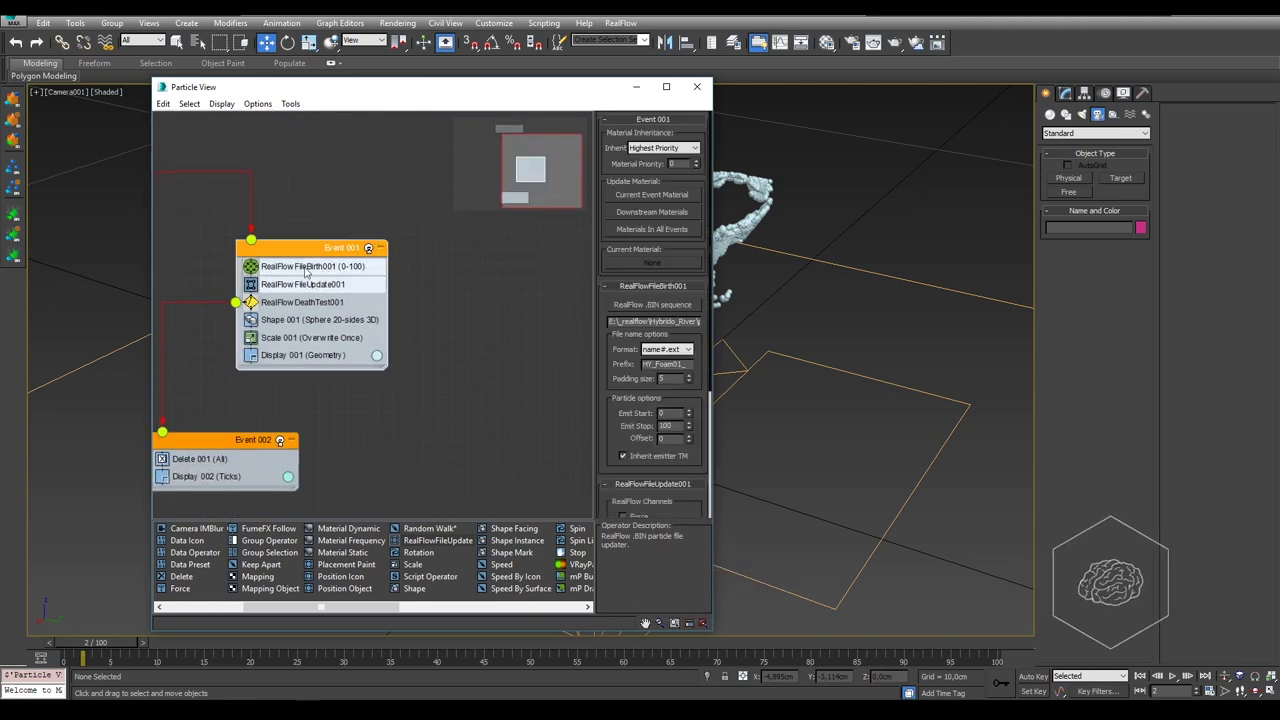
pyautogui.click(330, 273)
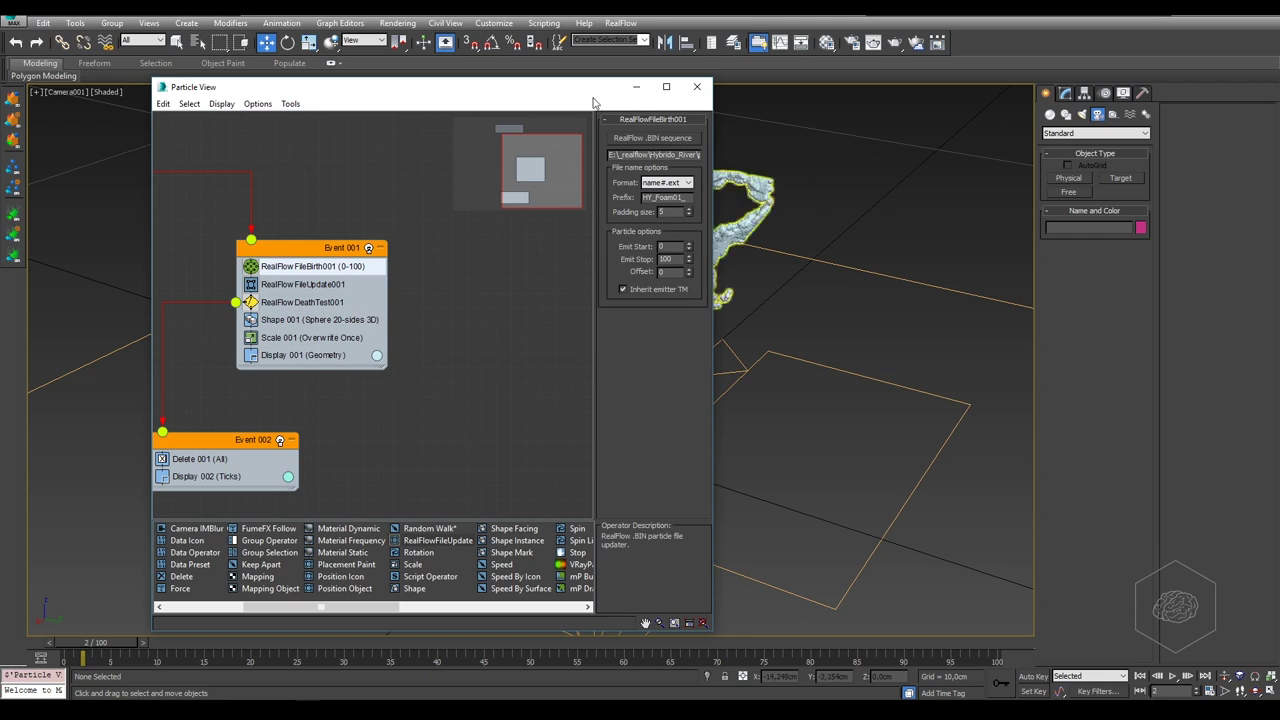
# Enable Density on RealFlowFileUpdate001 and move Particle View aside to reveal the foam
pyautogui.click(274, 286)
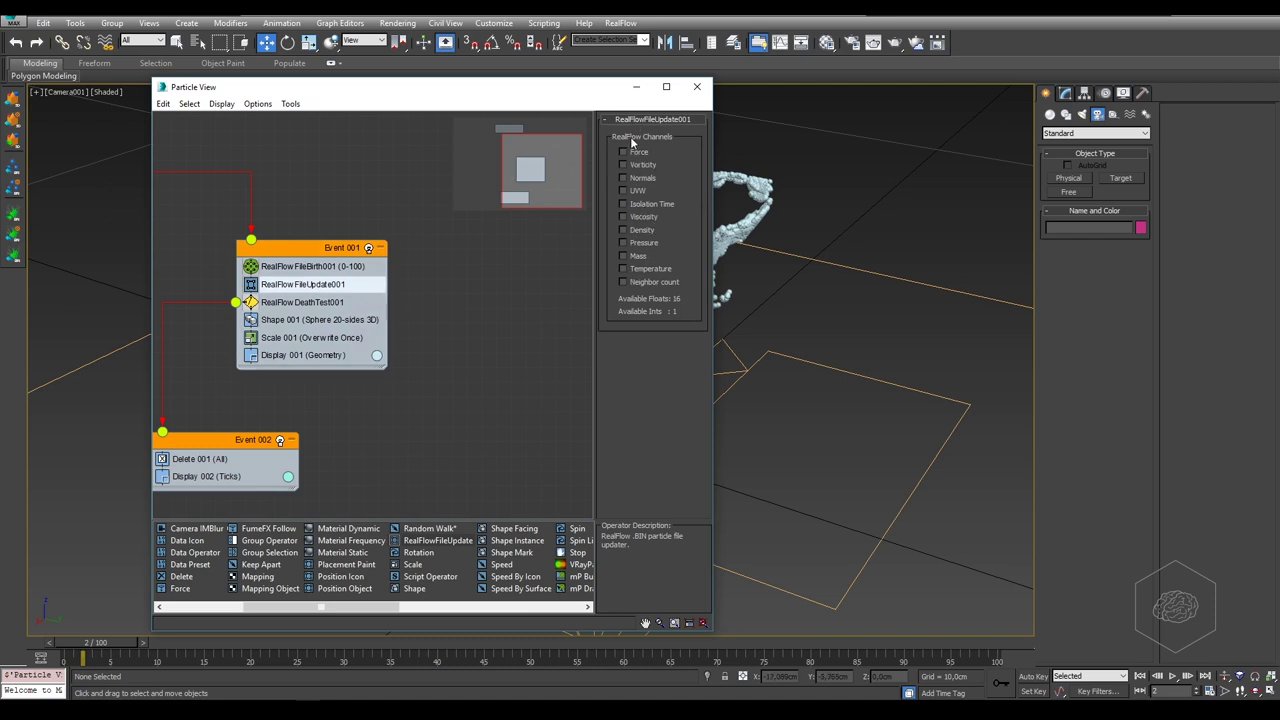
pyautogui.click(623, 231)
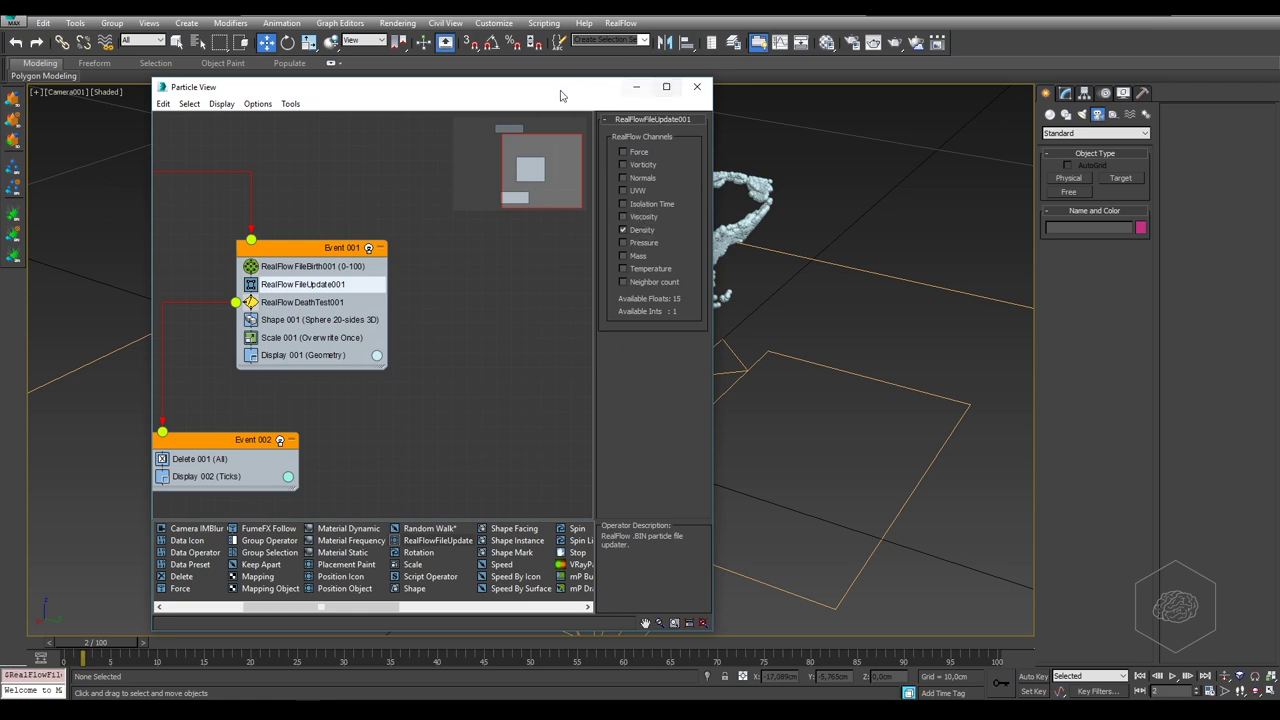
pyautogui.moveTo(538, 93)
pyautogui.mouseDown()
pyautogui.moveTo(1116, 87)
pyautogui.moveTo(1068, 90)
pyautogui.mouseUp()
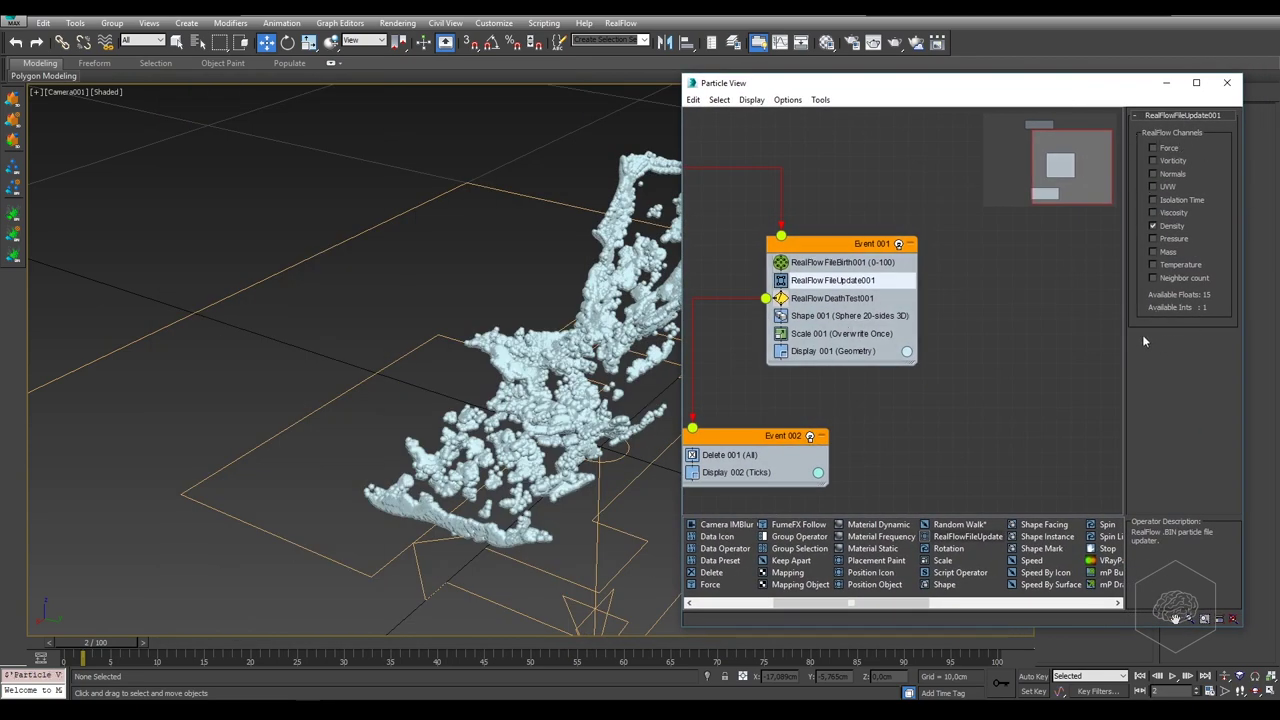
# Move Event 002 lower in the graph and advance the timeline to frame 3
pyautogui.click(1029, 408)
pyautogui.moveTo(933, 420); pyautogui.dragTo(1008, 354, button='middle')
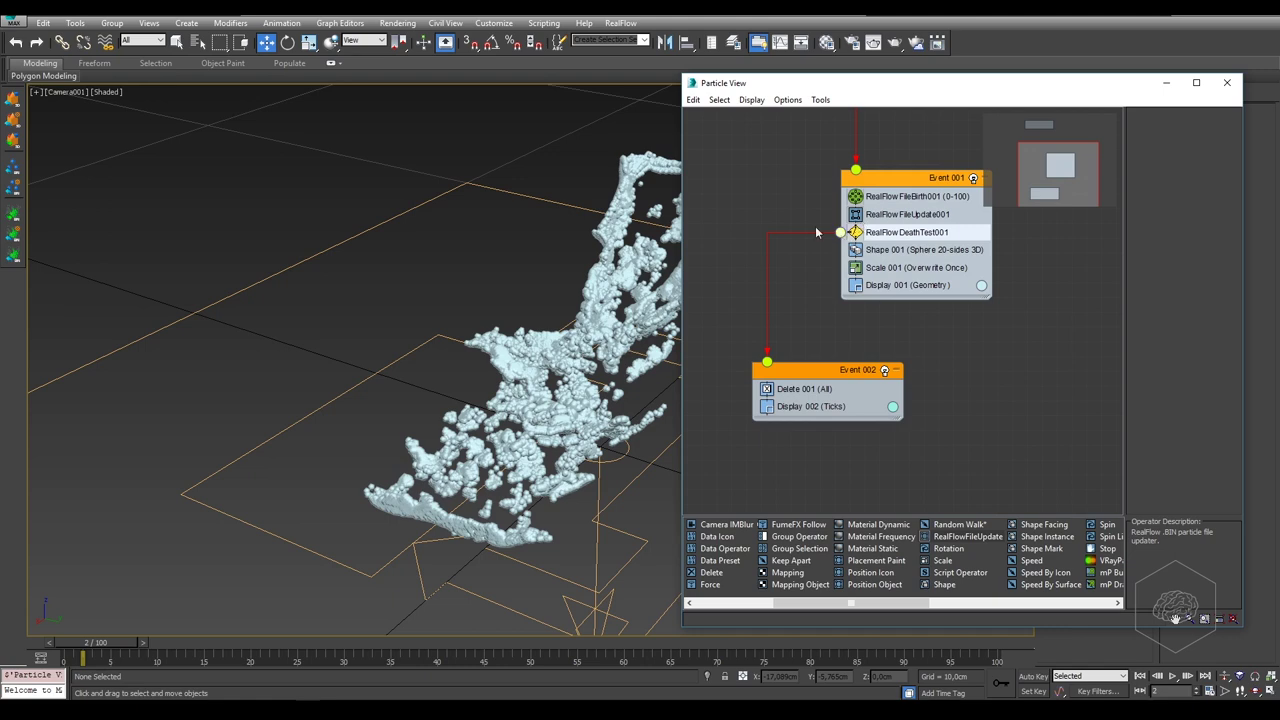
pyautogui.moveTo(828, 384); pyautogui.dragTo(828, 429)
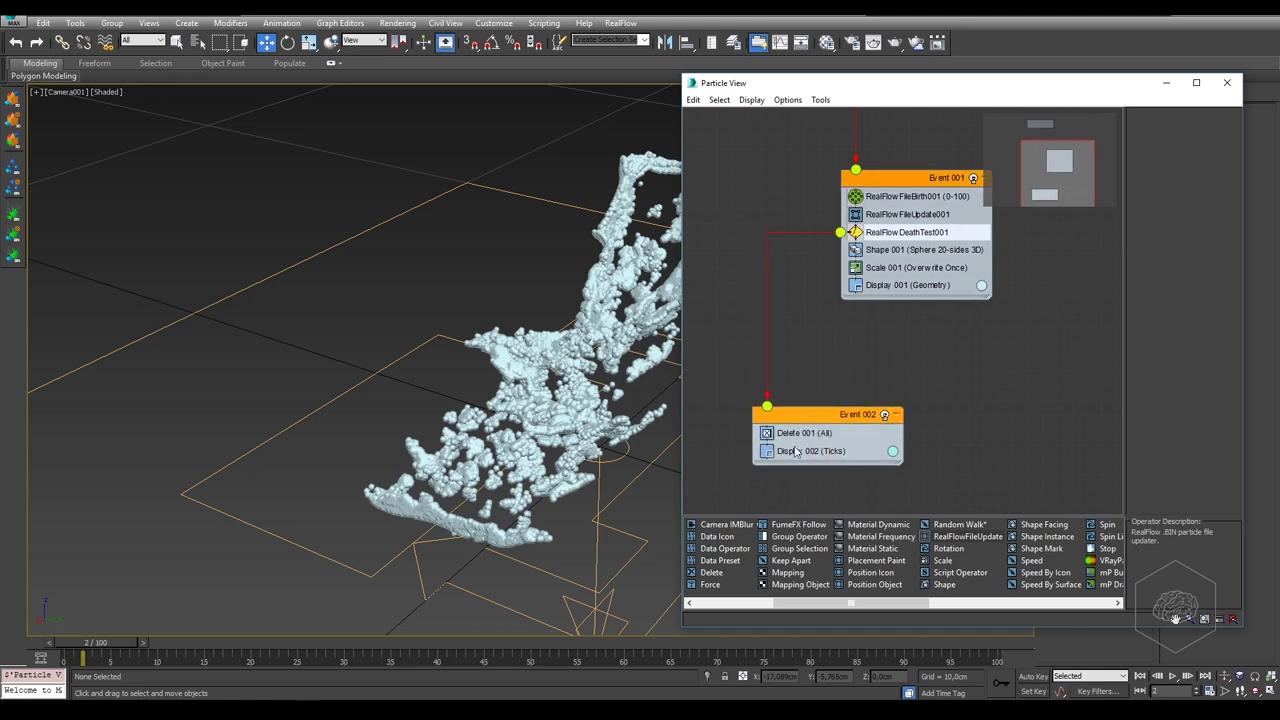
pyautogui.click(852, 400)
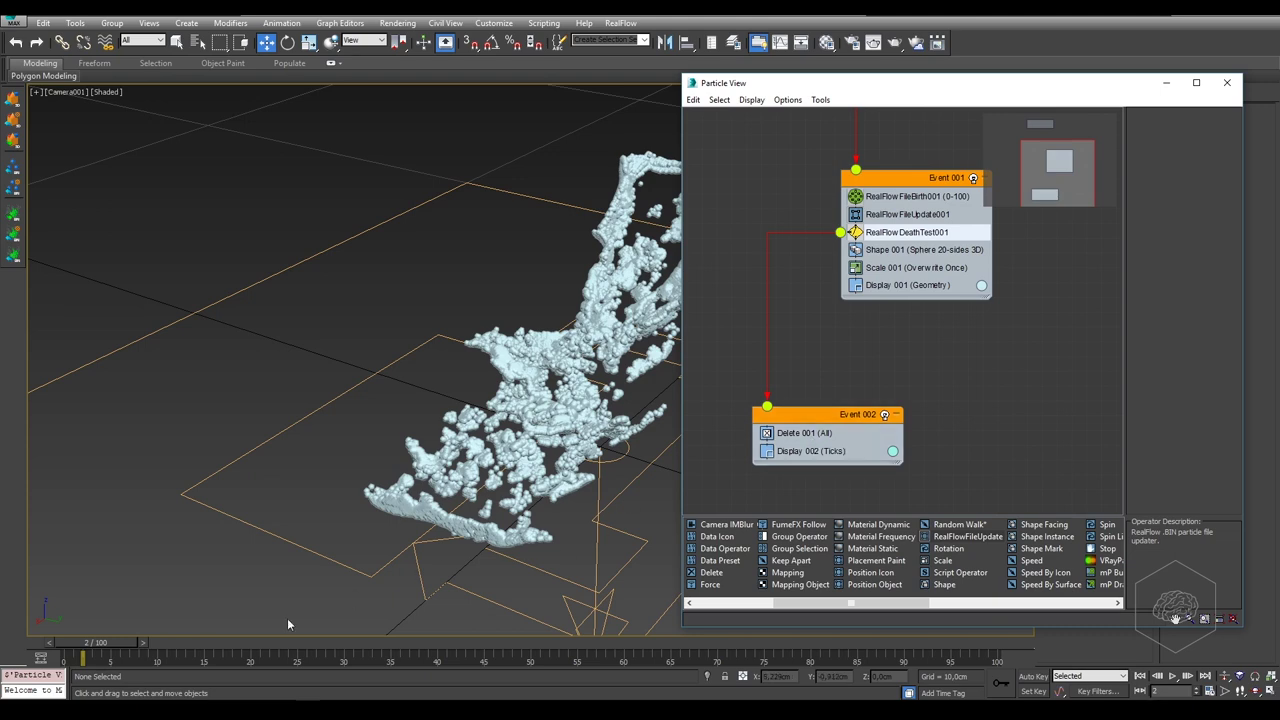
pyautogui.click(142, 644)
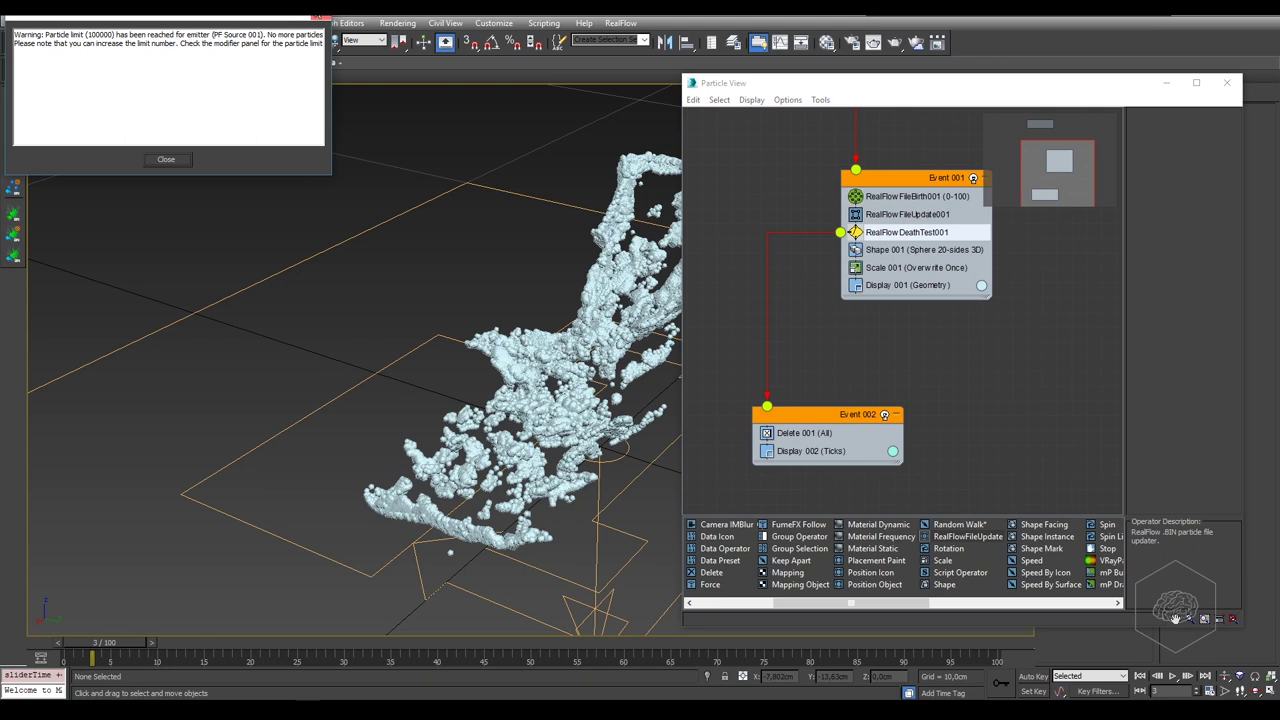
# Dismiss the limit warning and raise PF Source 001's Upper Limit tenfold above 100000
pyautogui.press('Escape')
pyautogui.scroll(4, 1000, 335)
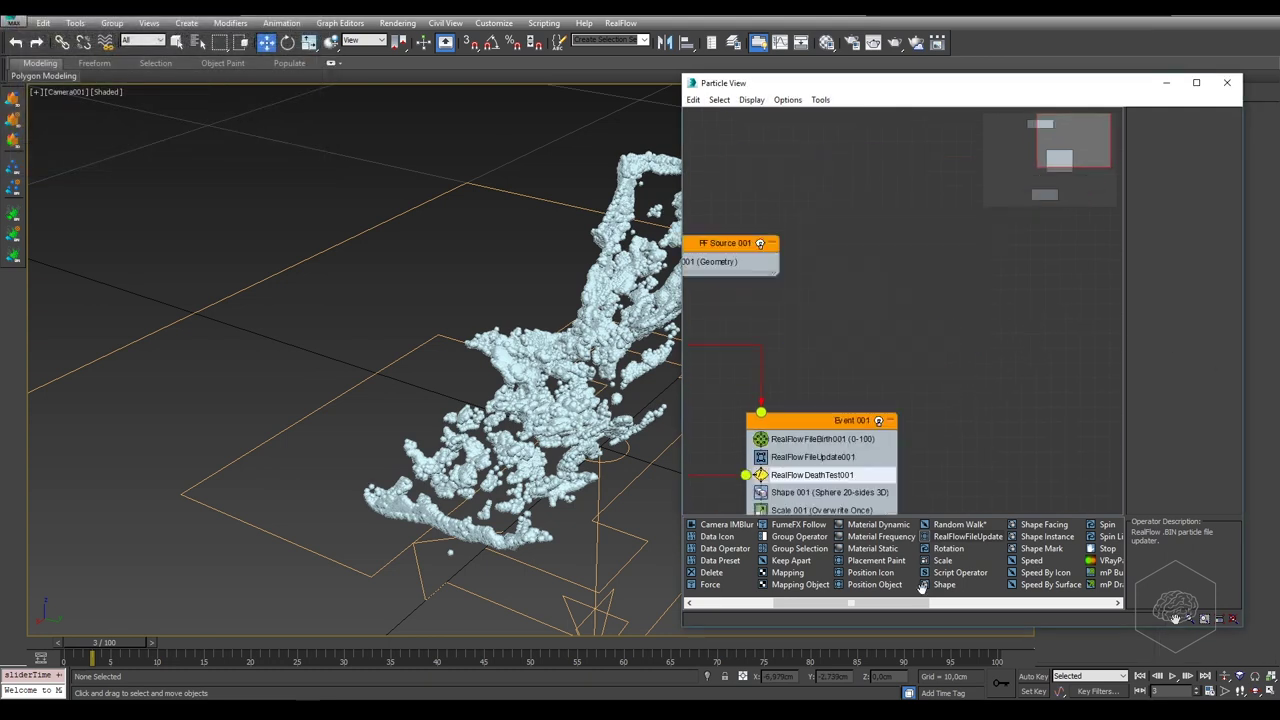
pyautogui.scroll(3, 956, 338)
pyautogui.click(834, 418)
pyautogui.moveTo(789, 320); pyautogui.dragTo(877, 251, button='middle')
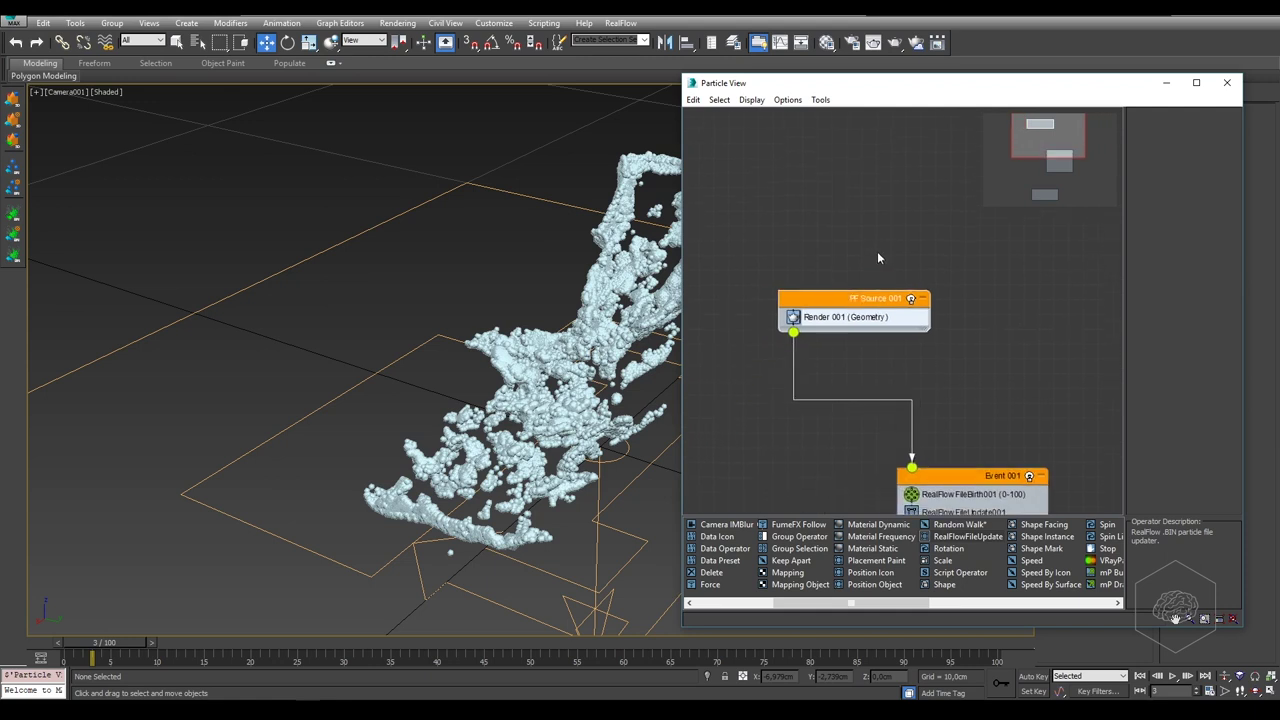
pyautogui.click(863, 316)
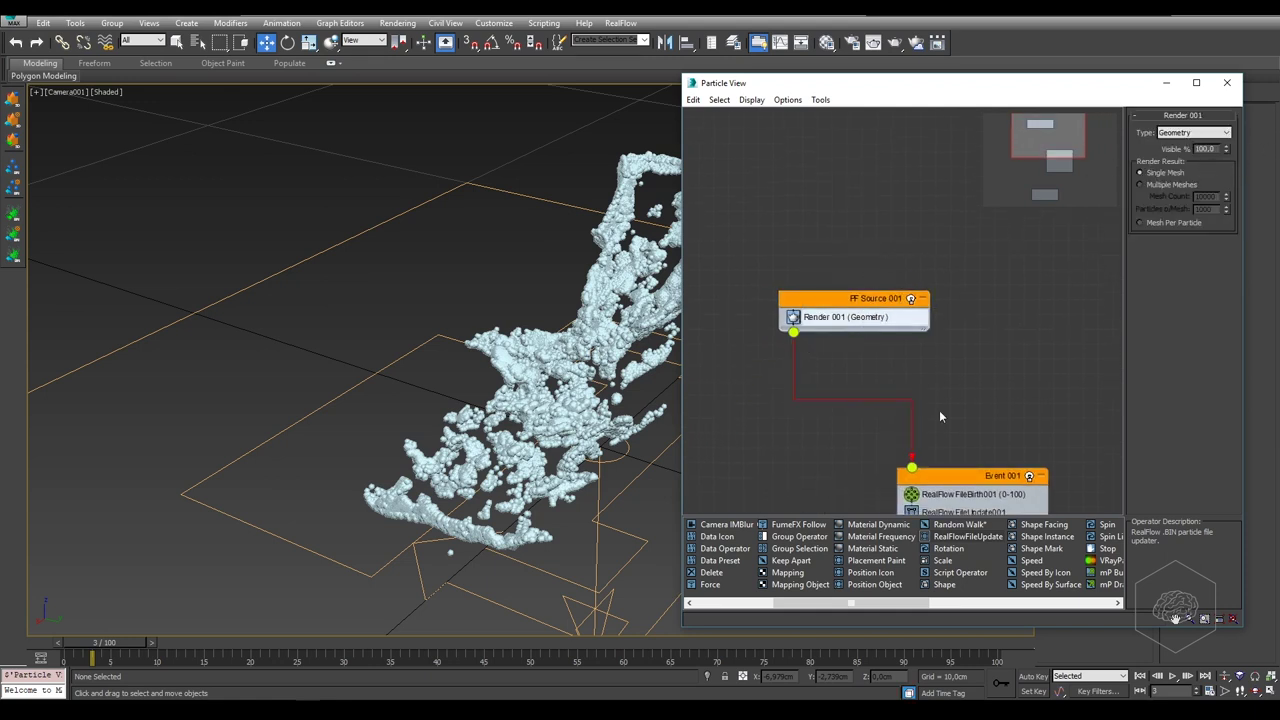
pyautogui.click(868, 298)
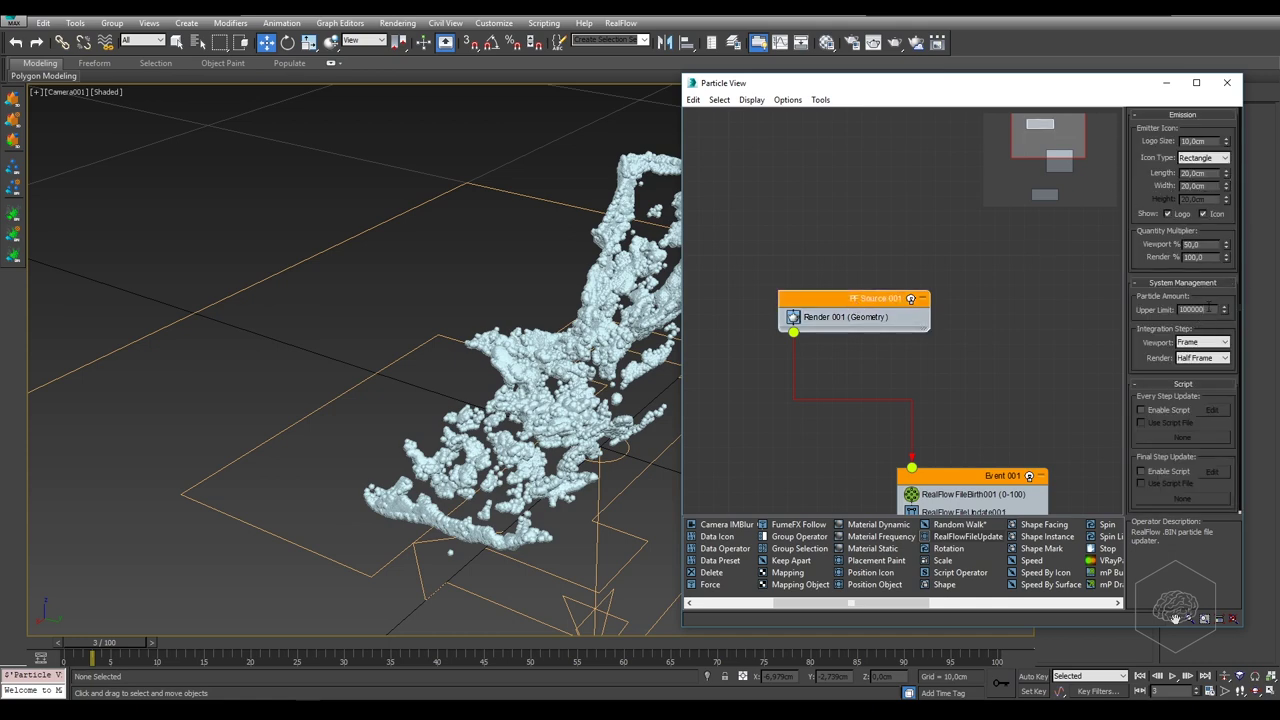
pyautogui.write('0000')
pyautogui.press('Return')
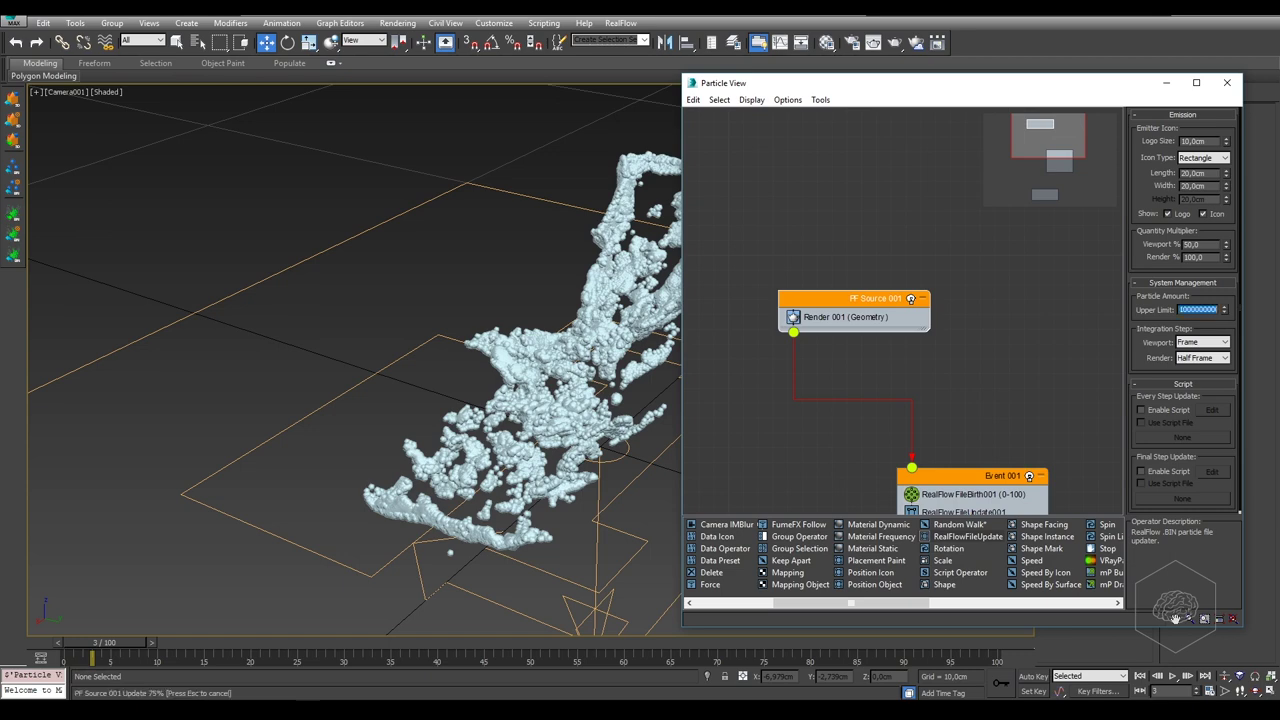
pyautogui.click(518, 305)
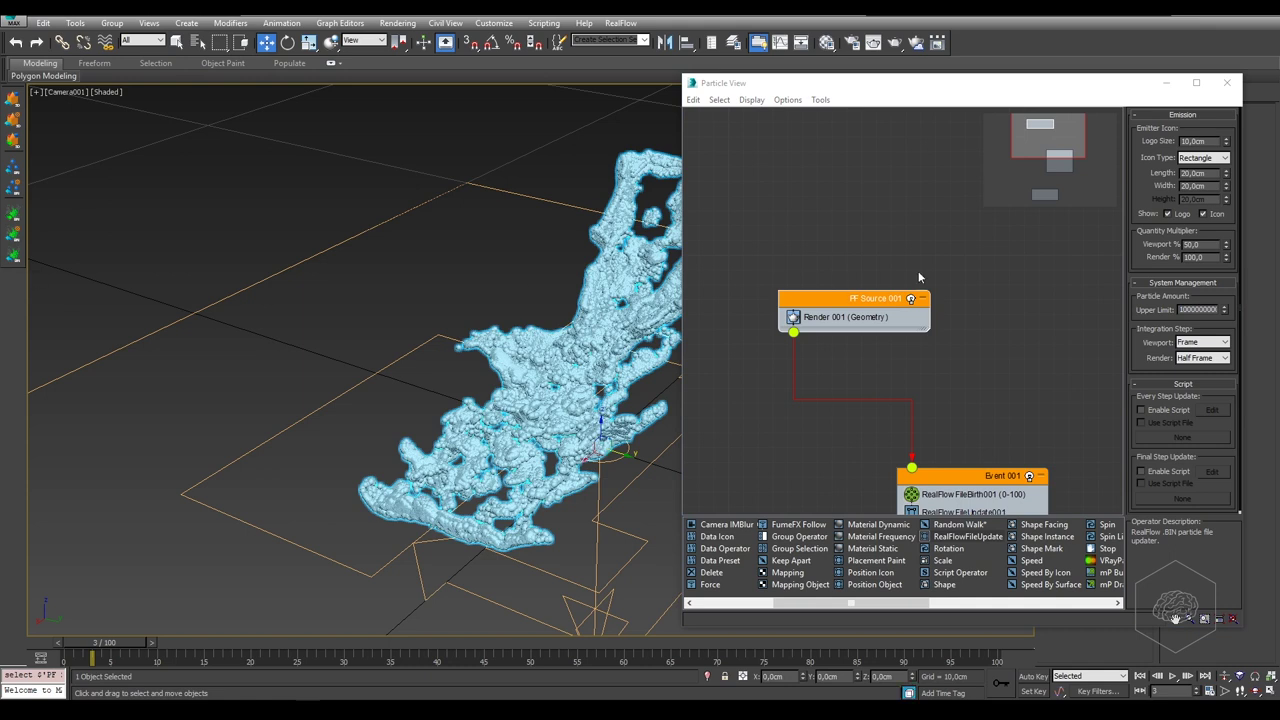
# Navigate the graph to Event 001 and bring up Shape 001's sphere settings
pyautogui.click(1034, 284)
pyautogui.moveTo(959, 340)
pyautogui.mouseDown(button='middle')
pyautogui.moveTo(913, 190)
pyautogui.moveTo(905, 265)
pyautogui.mouseUp(button='middle')
pyautogui.moveTo(922, 160); pyautogui.dragTo(798, 270)
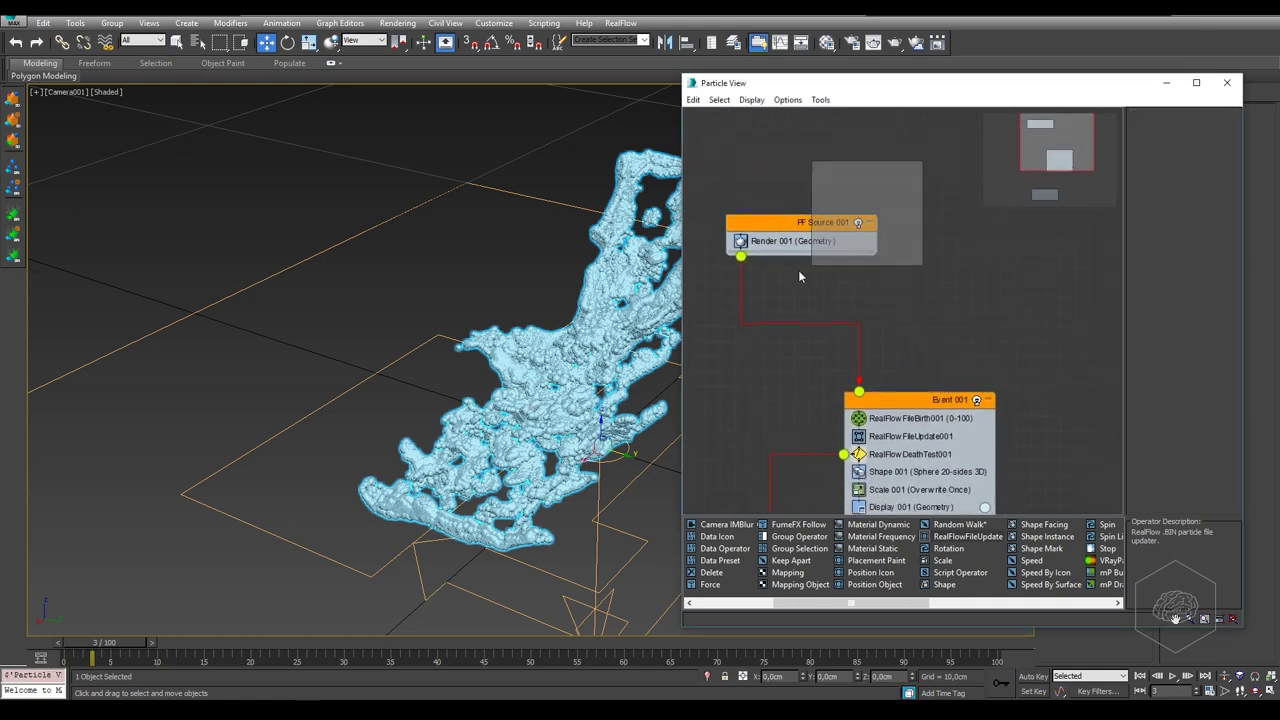
pyautogui.moveTo(928, 319); pyautogui.dragTo(932, 208, button='middle')
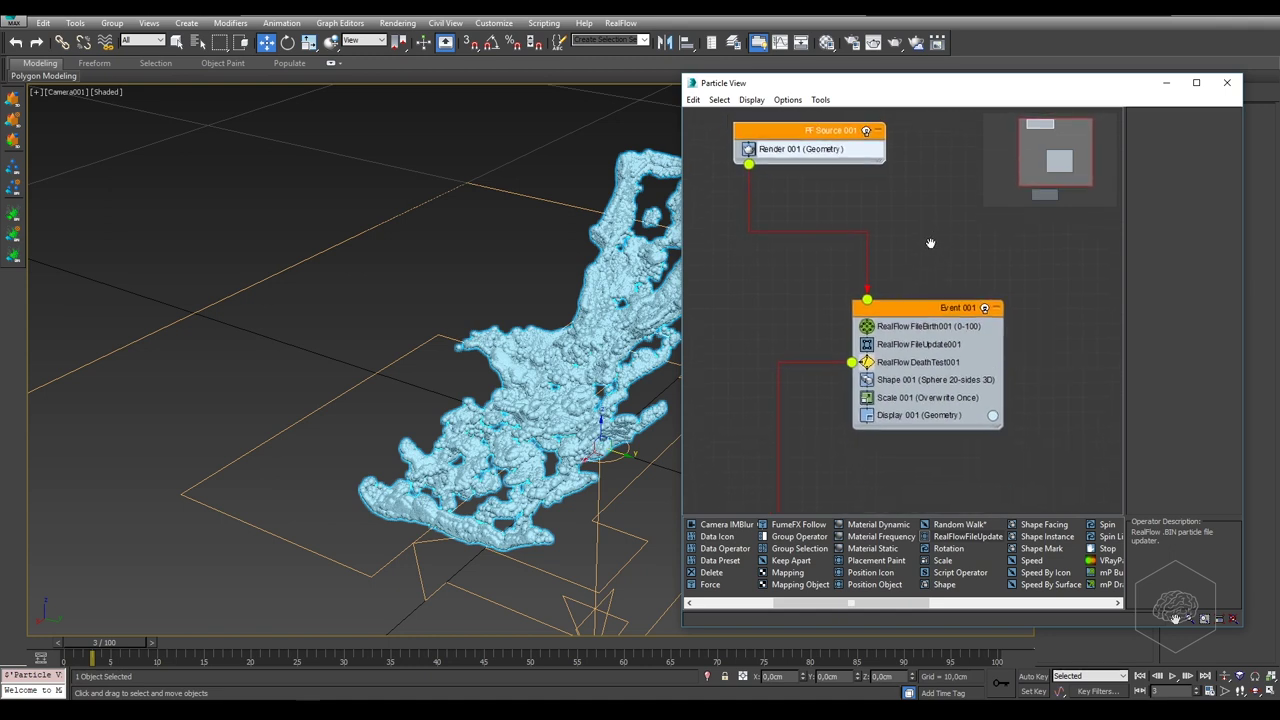
pyautogui.moveTo(854, 302); pyautogui.dragTo(871, 373, button='middle')
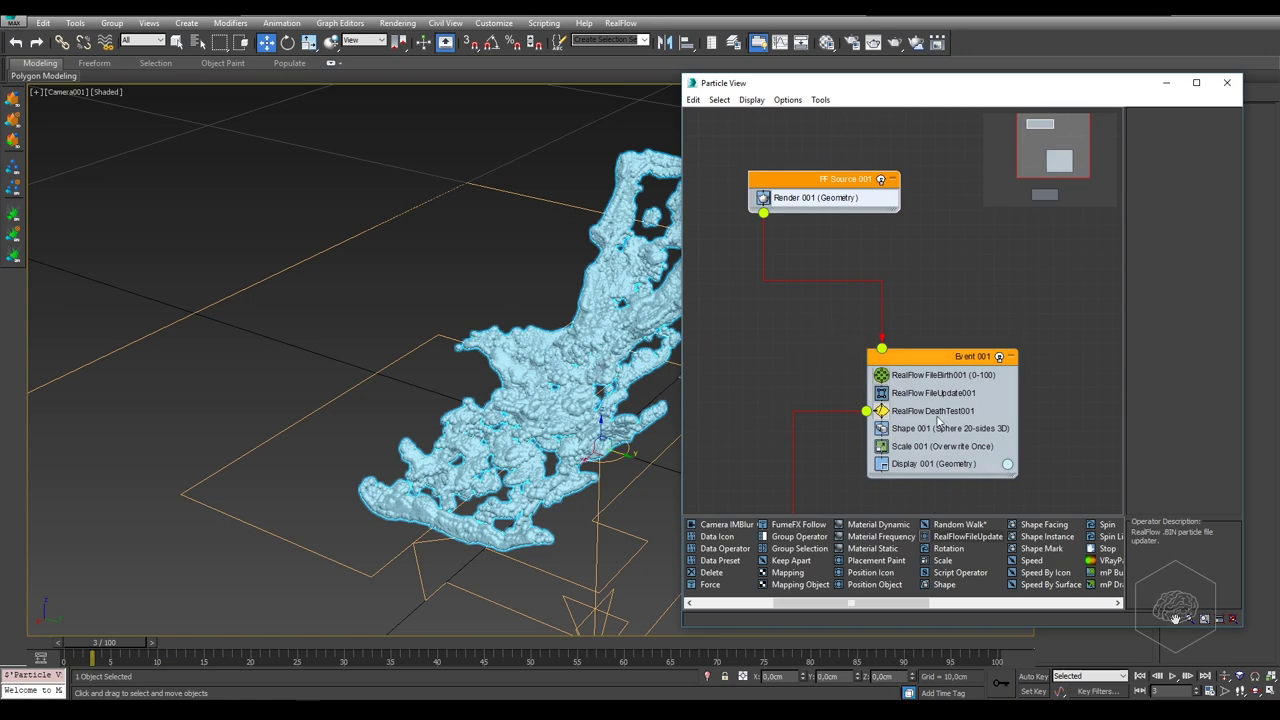
pyautogui.moveTo(1068, 361); pyautogui.dragTo(1018, 298, button='middle')
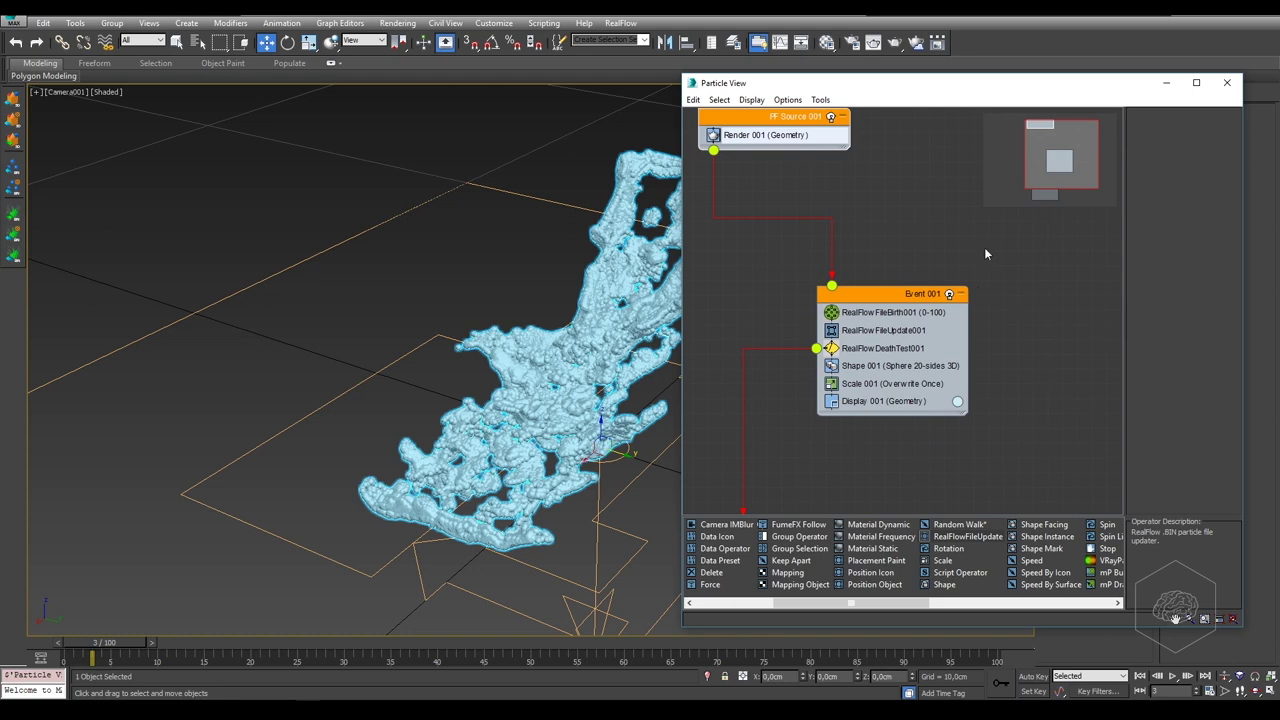
pyautogui.moveTo(985, 254); pyautogui.dragTo(772, 480)
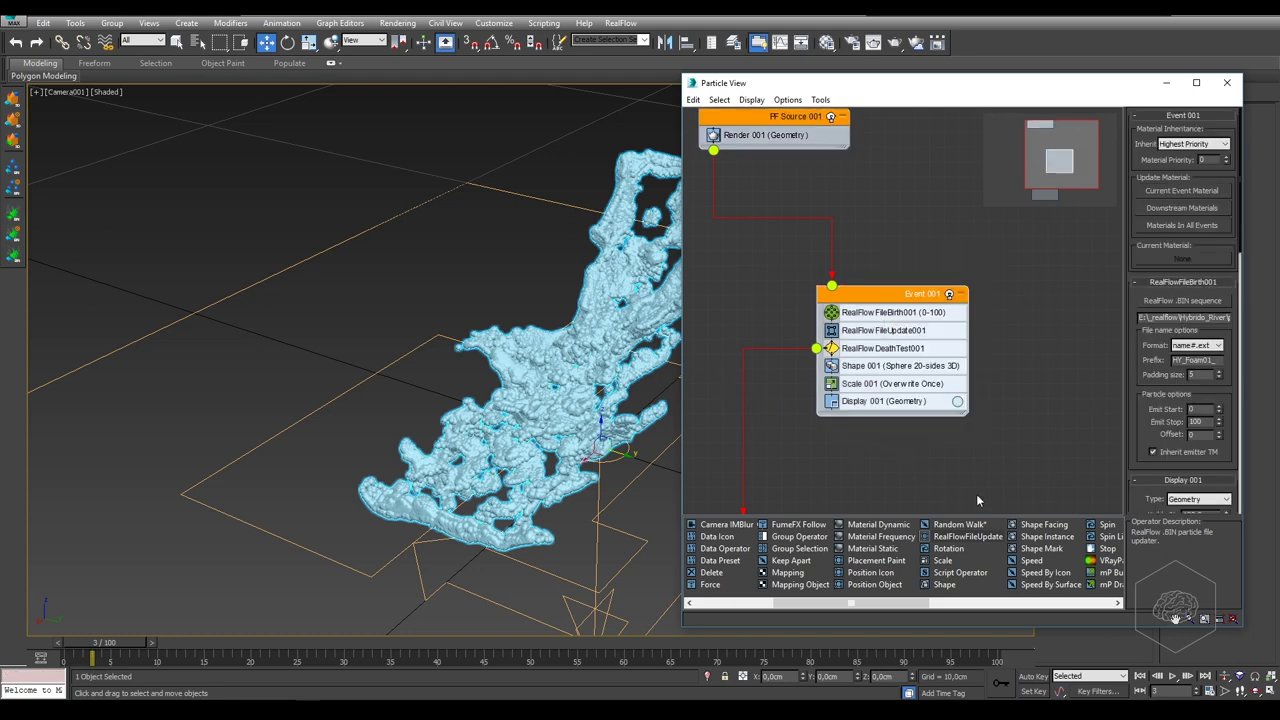
pyautogui.moveTo(976, 494); pyautogui.dragTo(995, 380, button='middle')
pyautogui.click(995, 380)
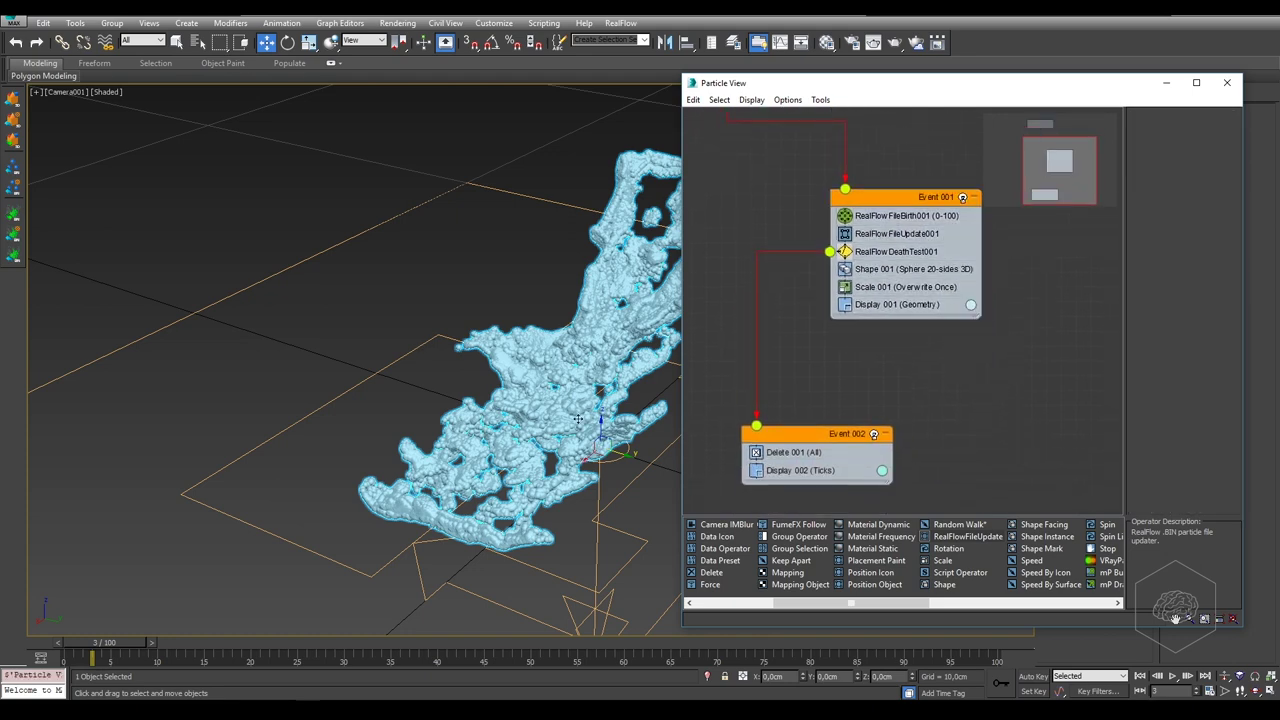
pyautogui.moveTo(883, 282); pyautogui.dragTo(876, 328, button='middle')
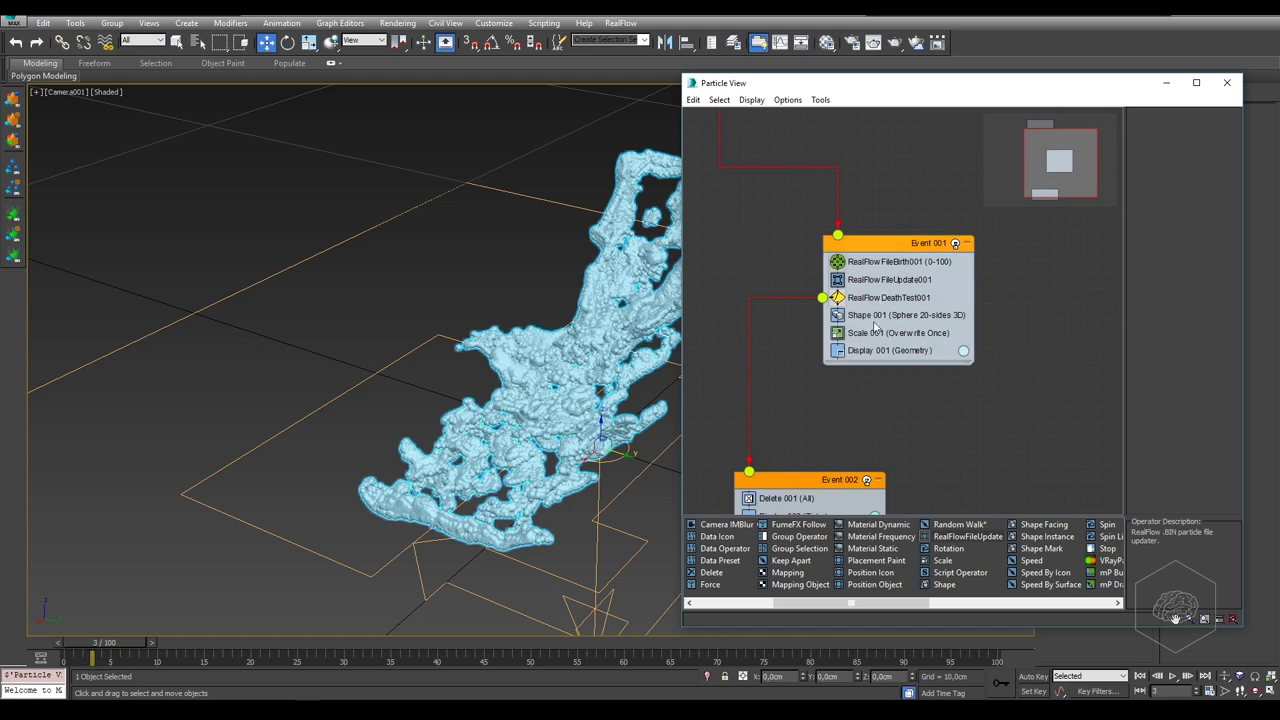
pyautogui.click(876, 316)
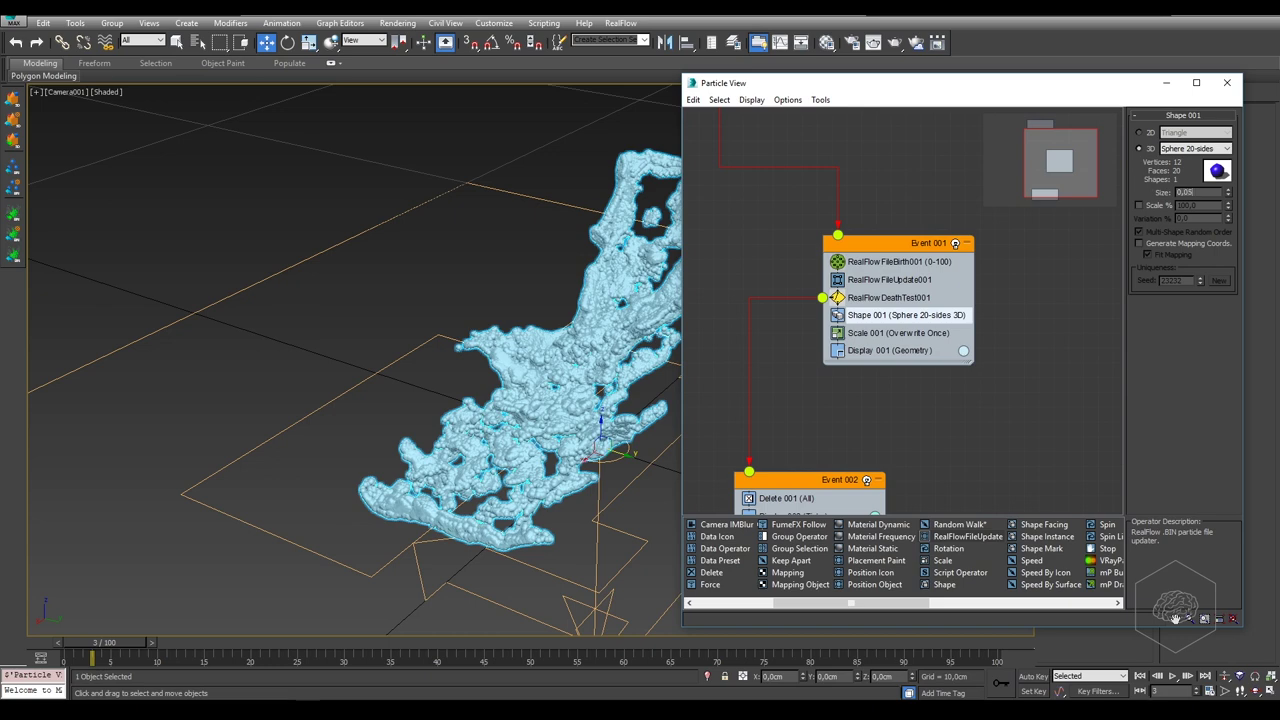
# Reduce Shape 001's sphere size to 0,025cm and bring up Scale 001's parameters
pyautogui.press('Return')
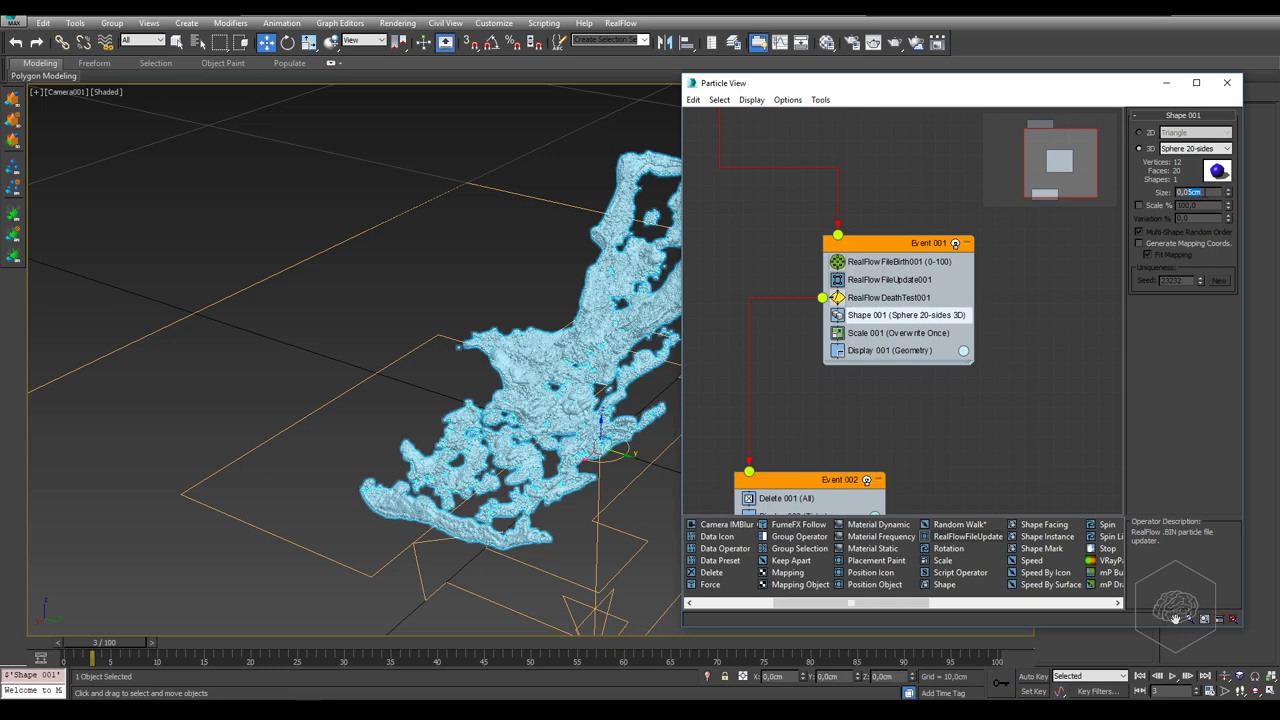
pyautogui.write('0,025')
pyautogui.press('Return')
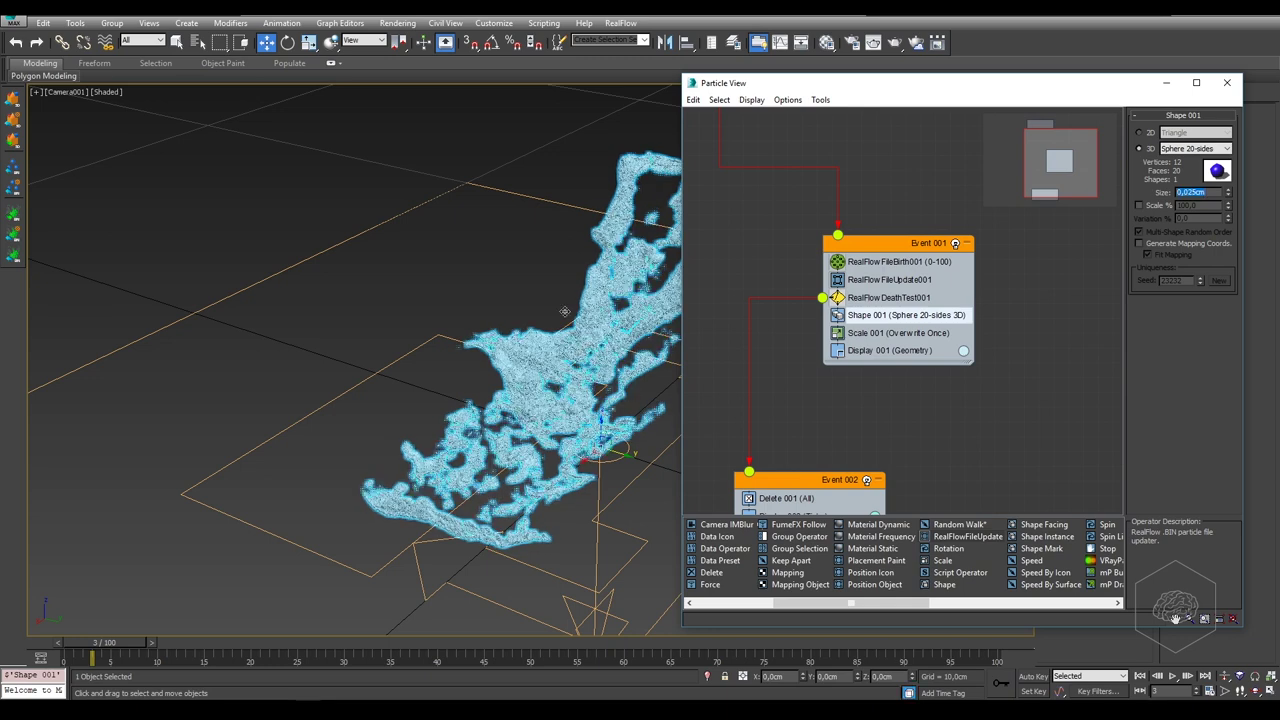
pyautogui.click(557, 268)
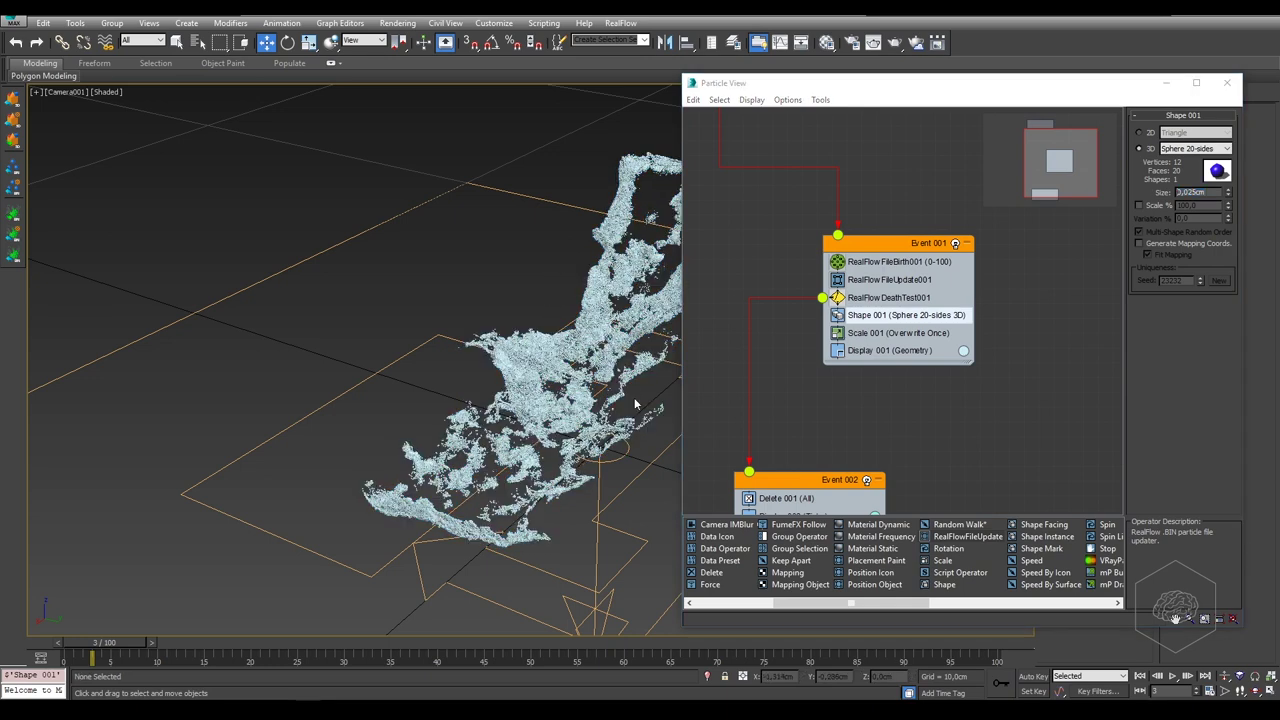
pyautogui.click(915, 333)
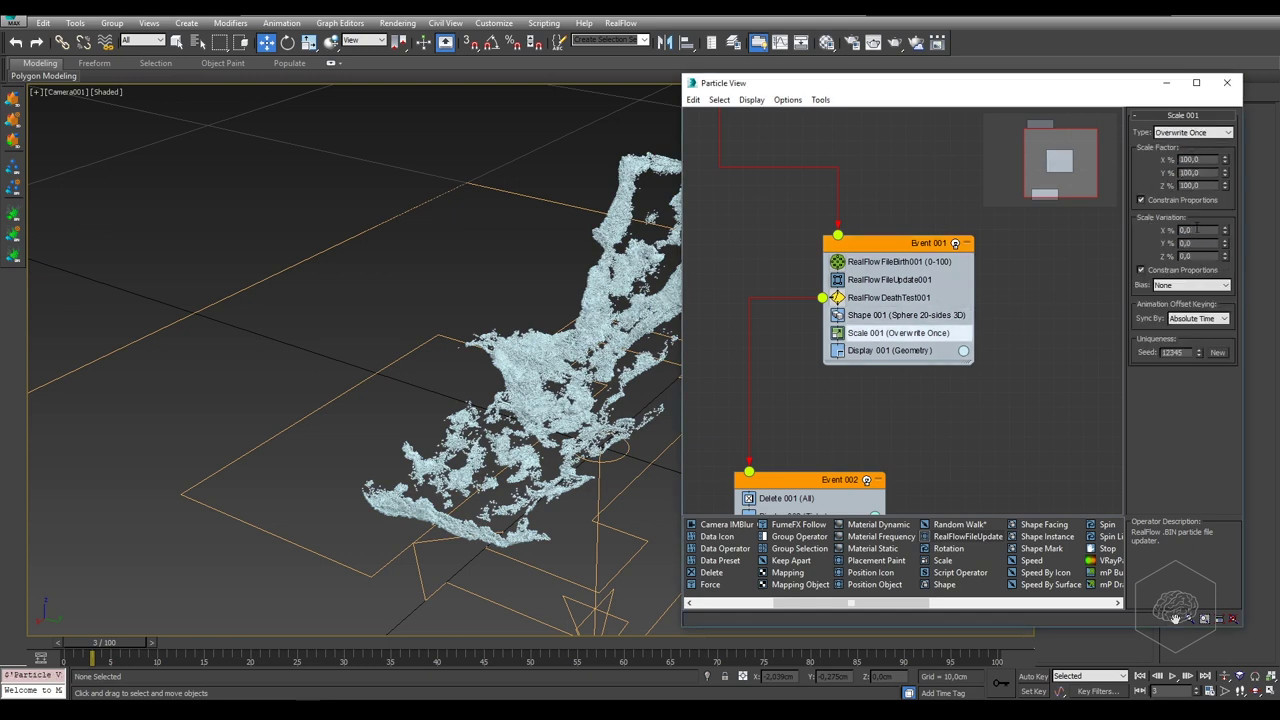
# Give Scale 001 a 10% Scale Variation on all axes and an 80% Scale Factor
pyautogui.doubleClick(1195, 230)
pyautogui.press('Tab')
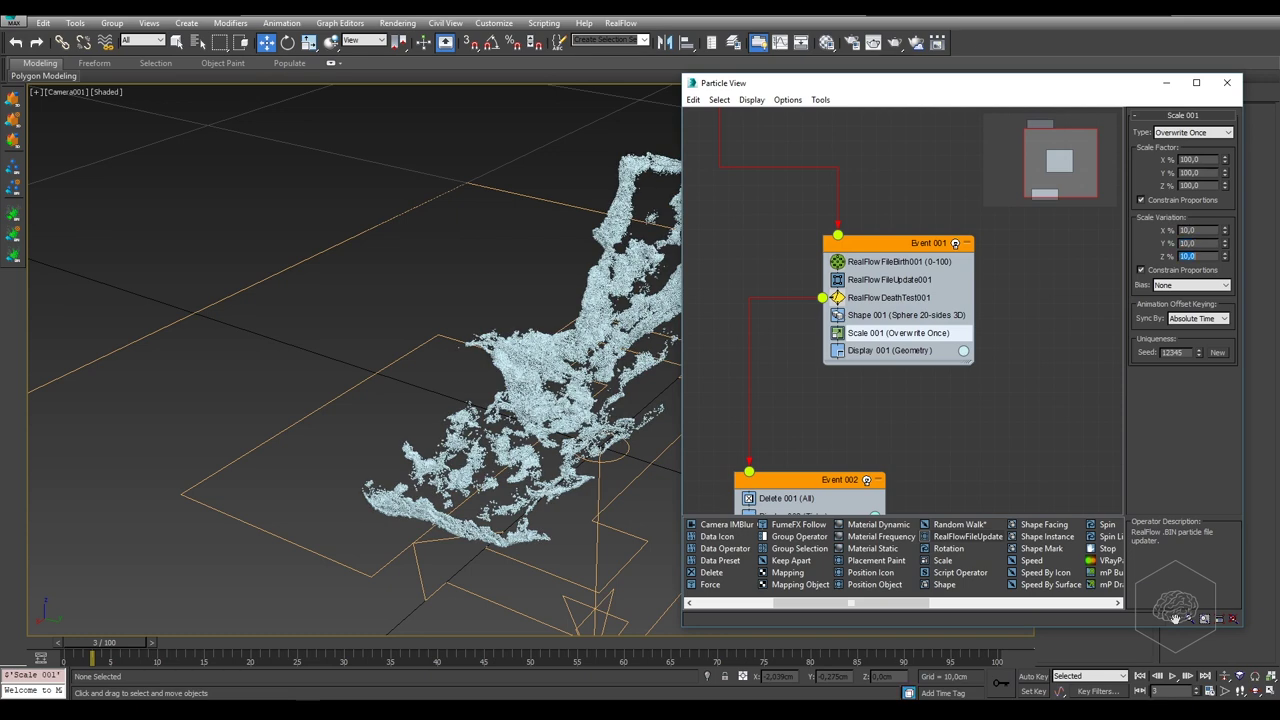
pyautogui.doubleClick(1205, 159)
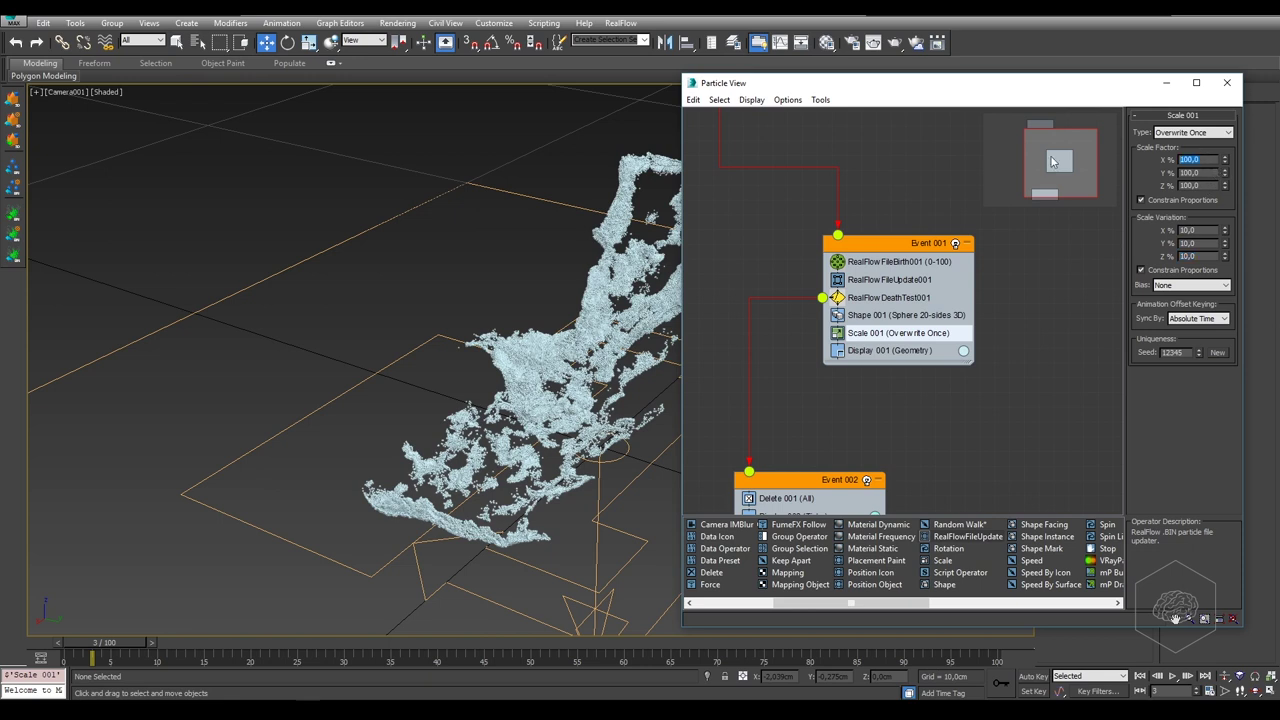
pyautogui.write('80')
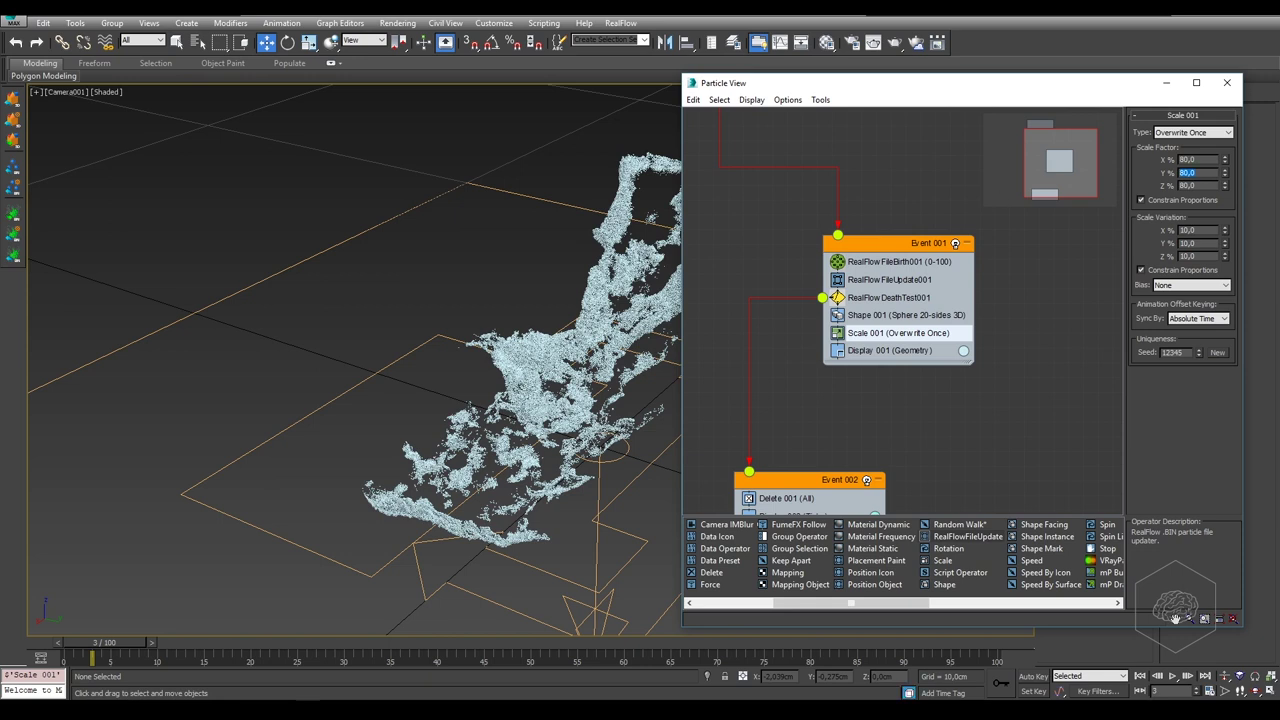
pyautogui.click(876, 318)
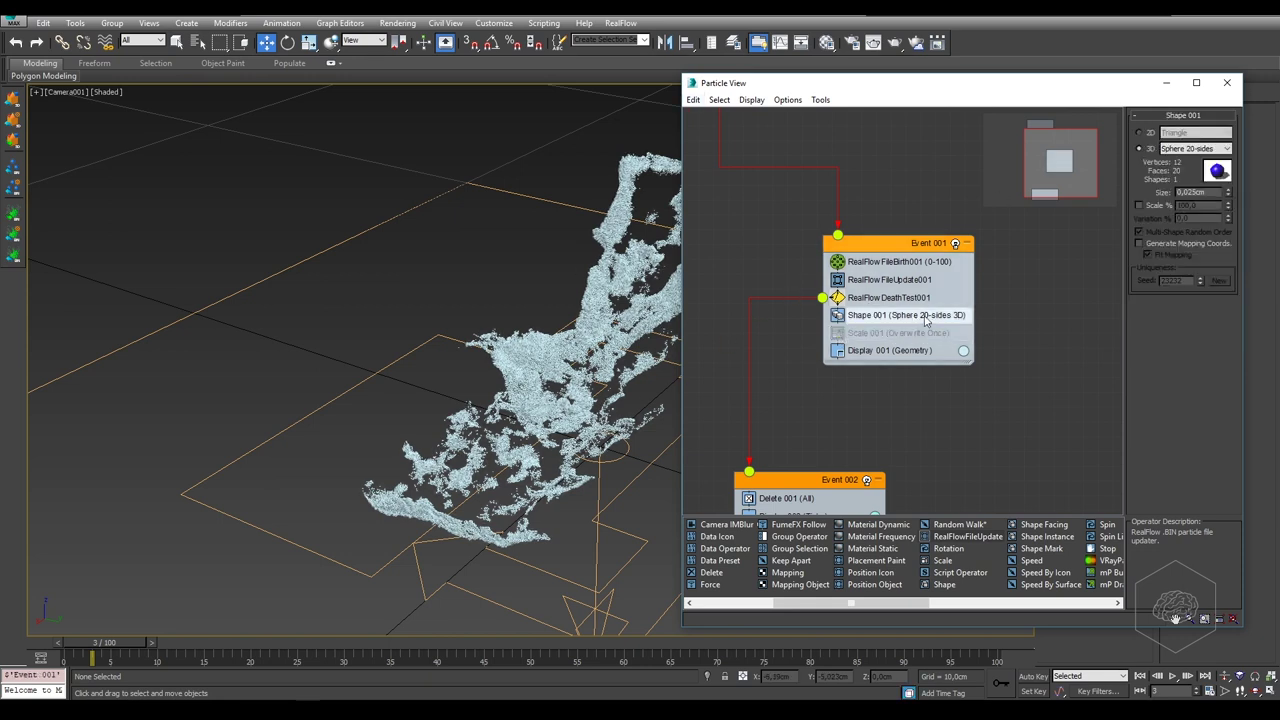
# Enable Scale % on Shape 001 at 75% with 25% variation, then close Particle View
pyautogui.click(1138, 206)
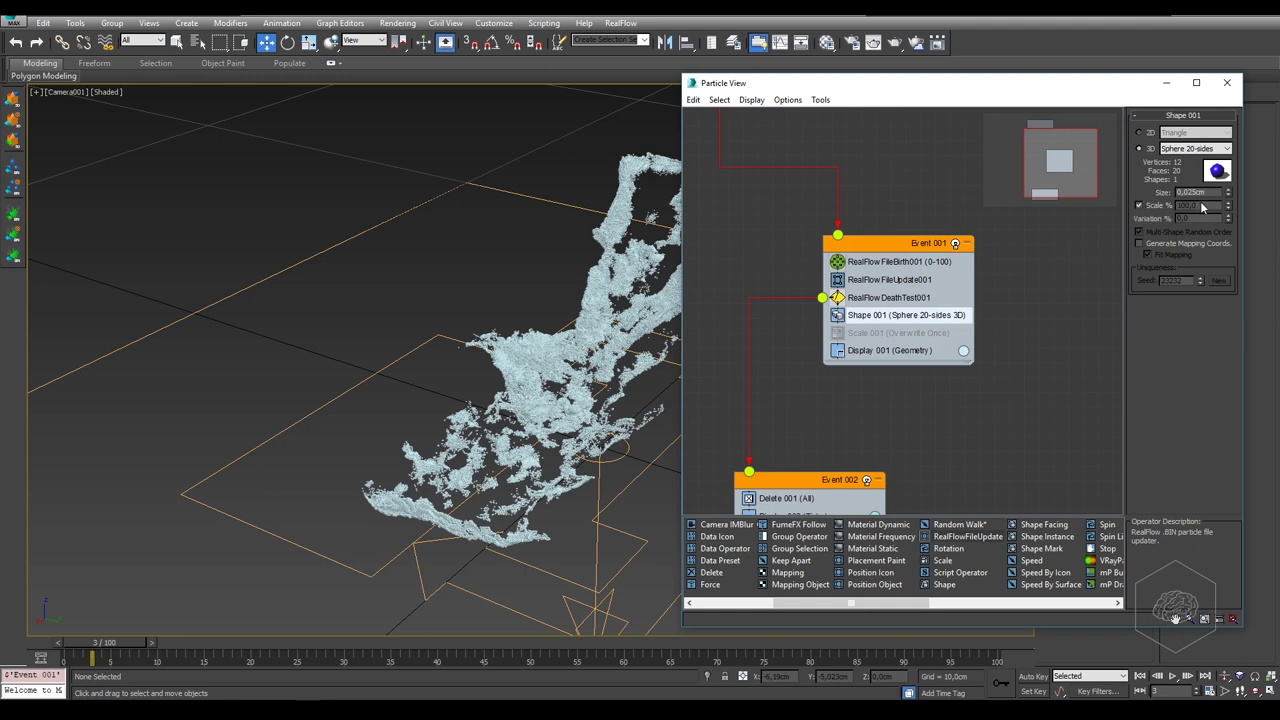
pyautogui.doubleClick(1203, 207)
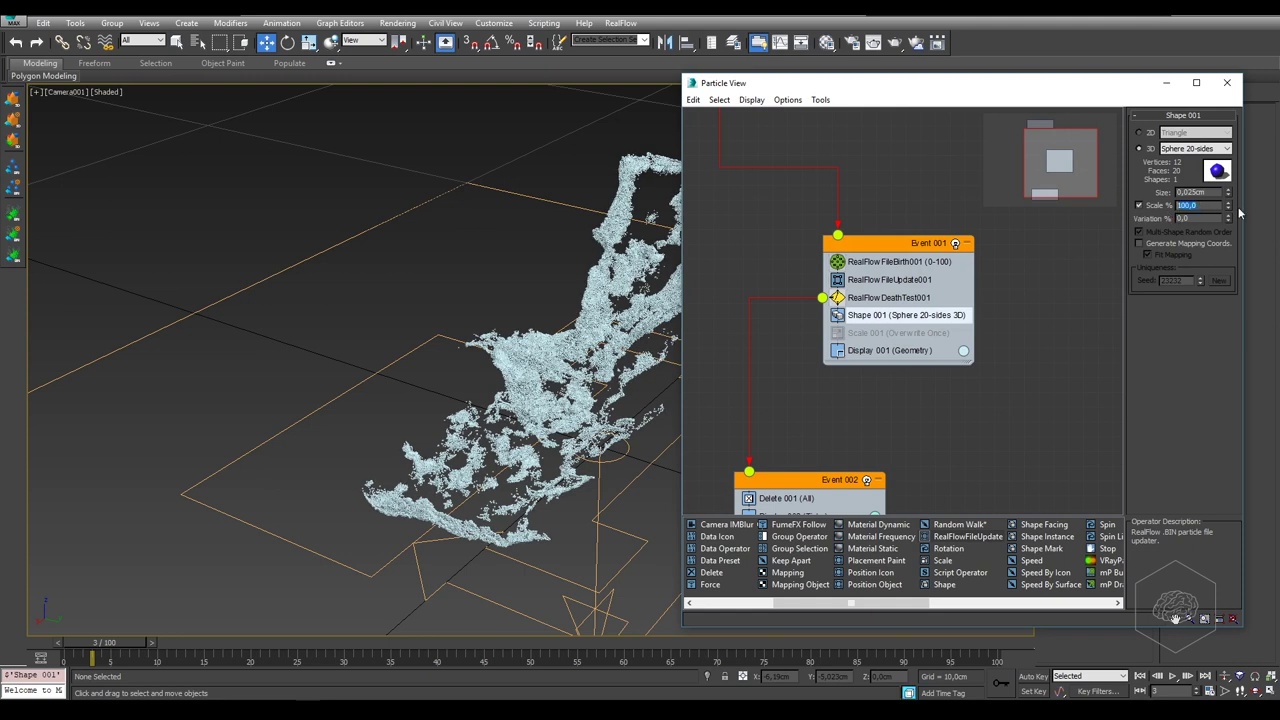
pyautogui.write('80')
pyautogui.press('Return')
pyautogui.write('25')
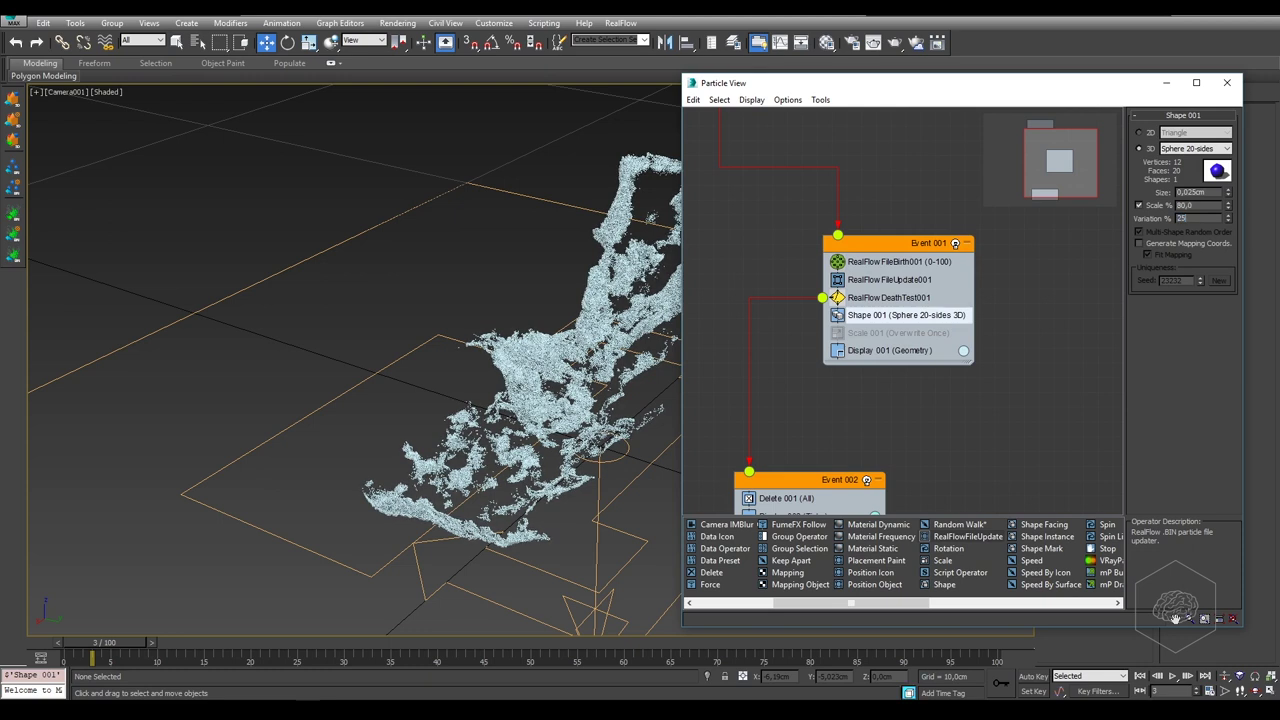
pyautogui.press('Return')
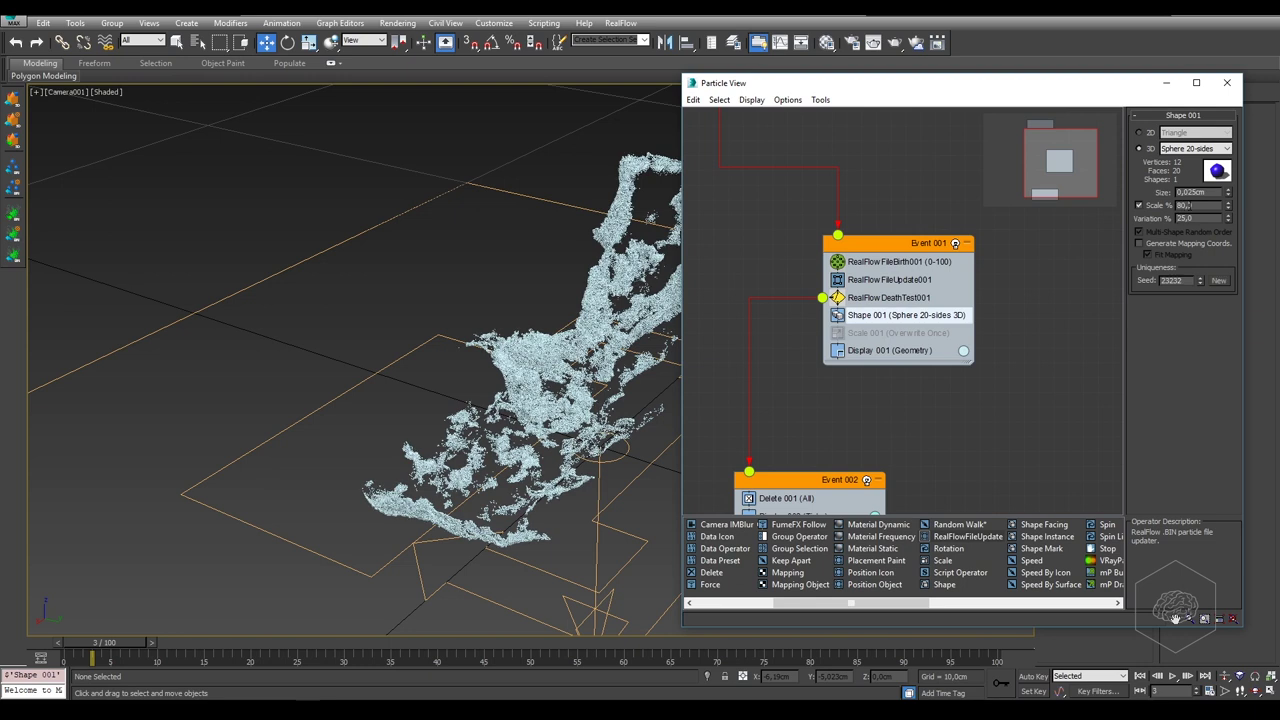
pyautogui.write('75')
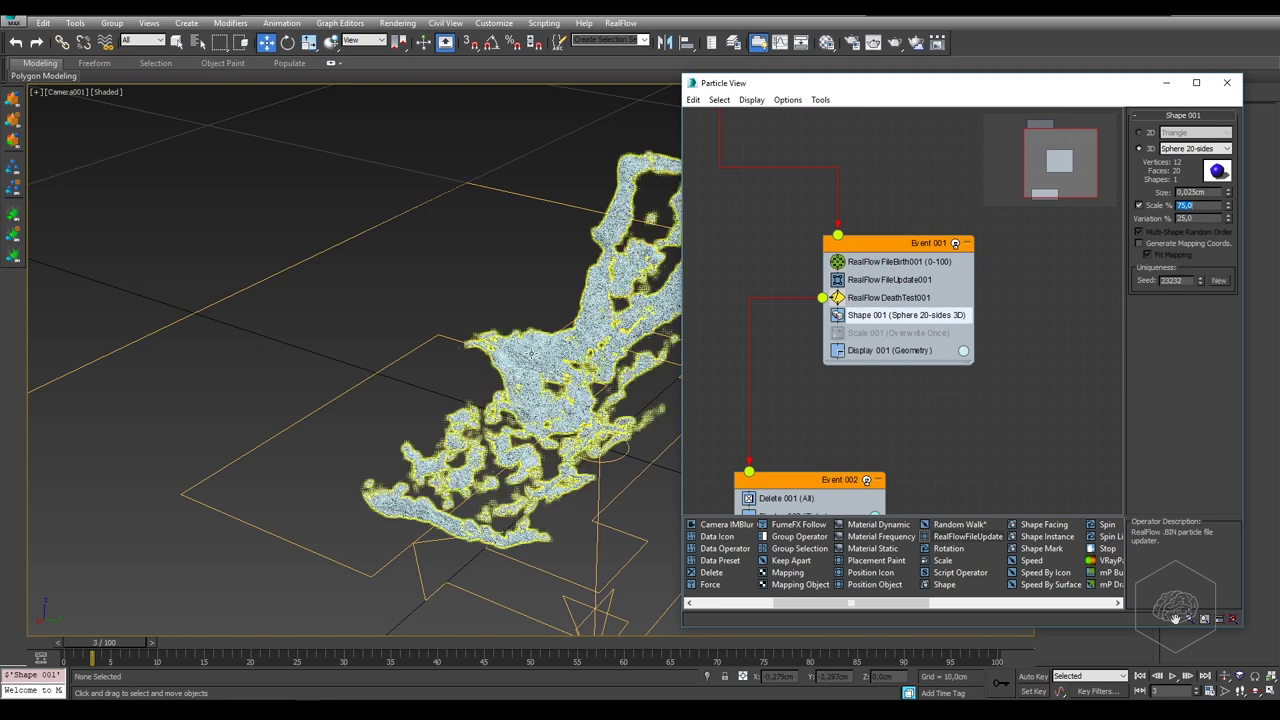
pyautogui.click(522, 291)
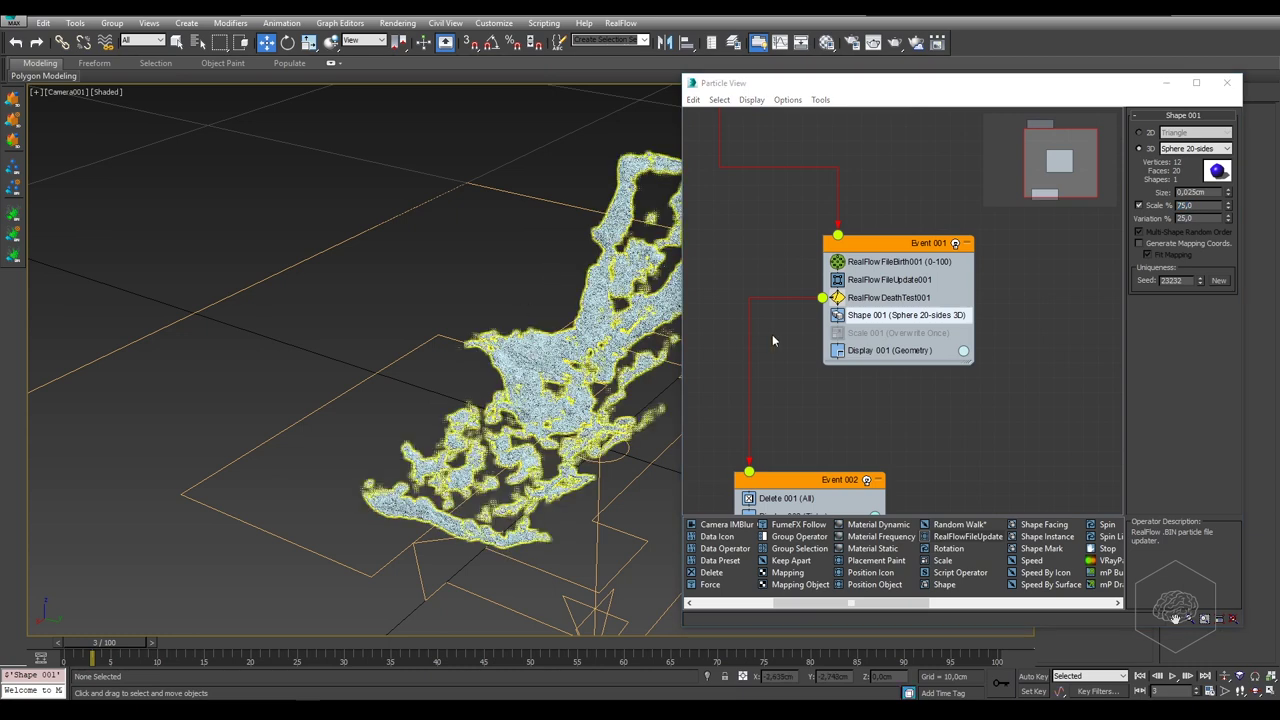
pyautogui.press('6')
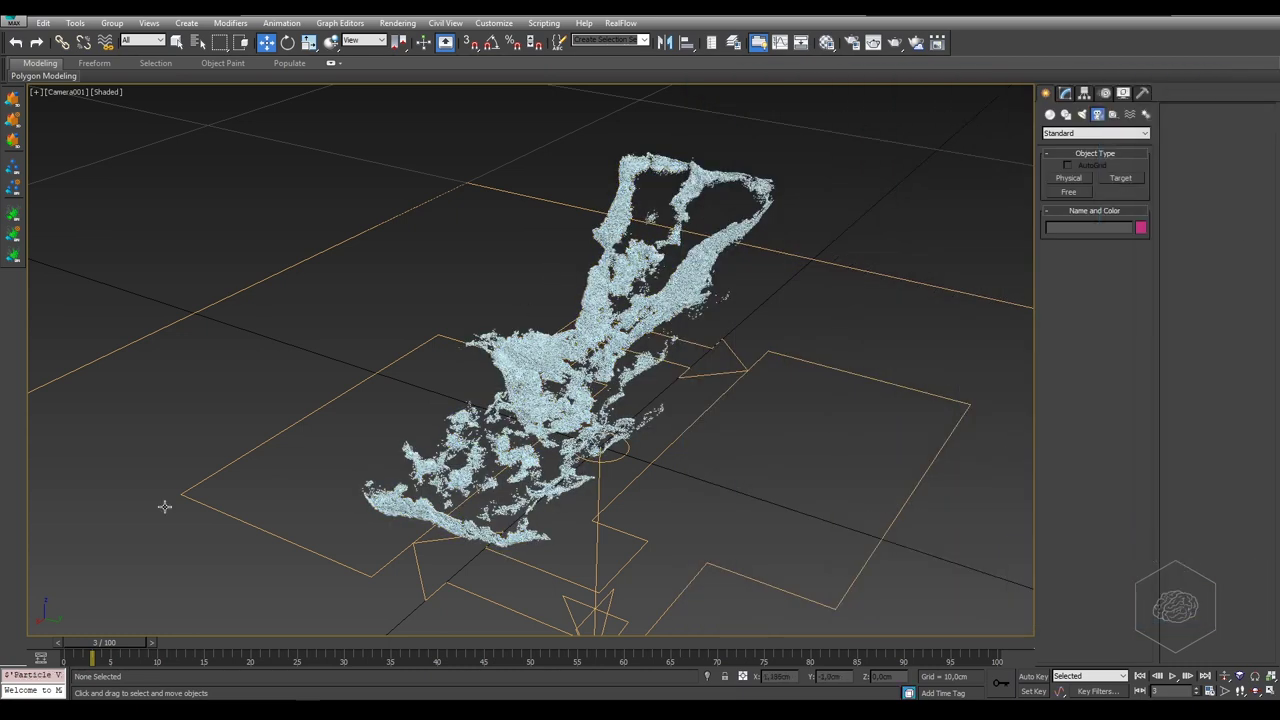
# Dolly Camera001 in until the foam fills the view, then reopen Particle View
pyautogui.click(1226, 678)
pyautogui.moveTo(626, 453)
pyautogui.mouseDown()
pyautogui.moveTo(646, 405)
pyautogui.moveTo(646, 487)
pyautogui.moveTo(648, 452)
pyautogui.mouseUp()
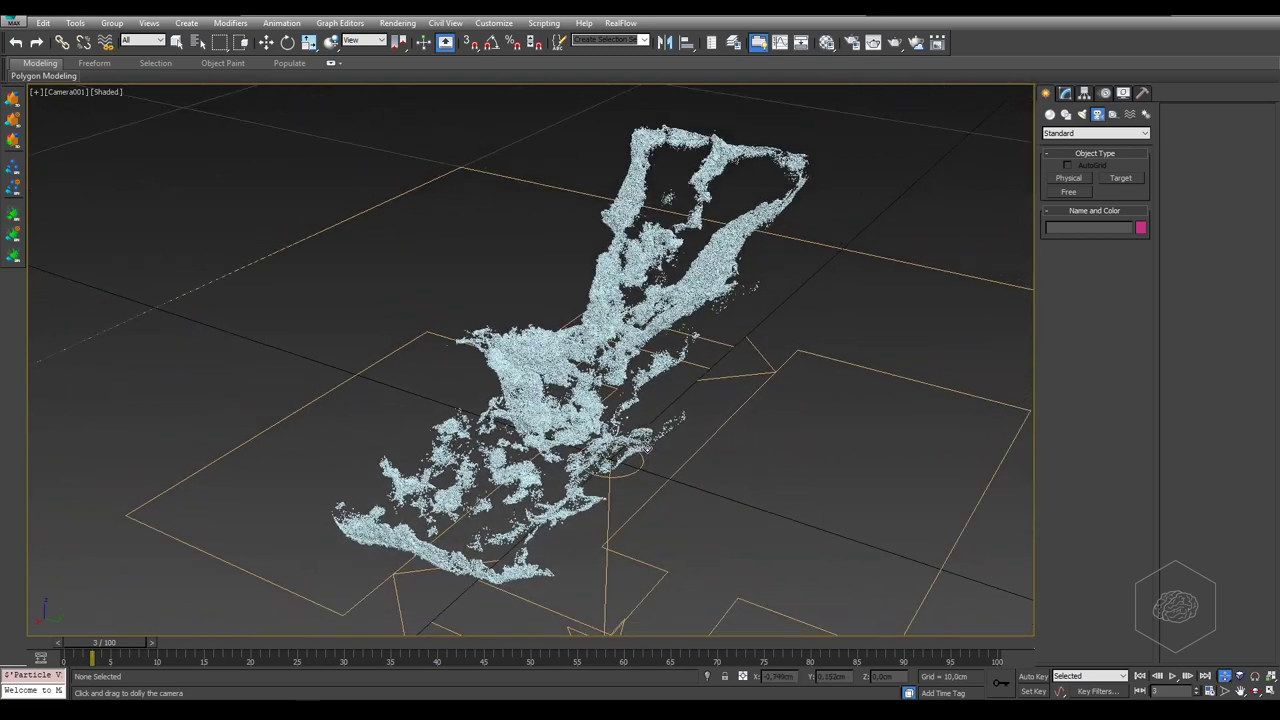
pyautogui.press('6')
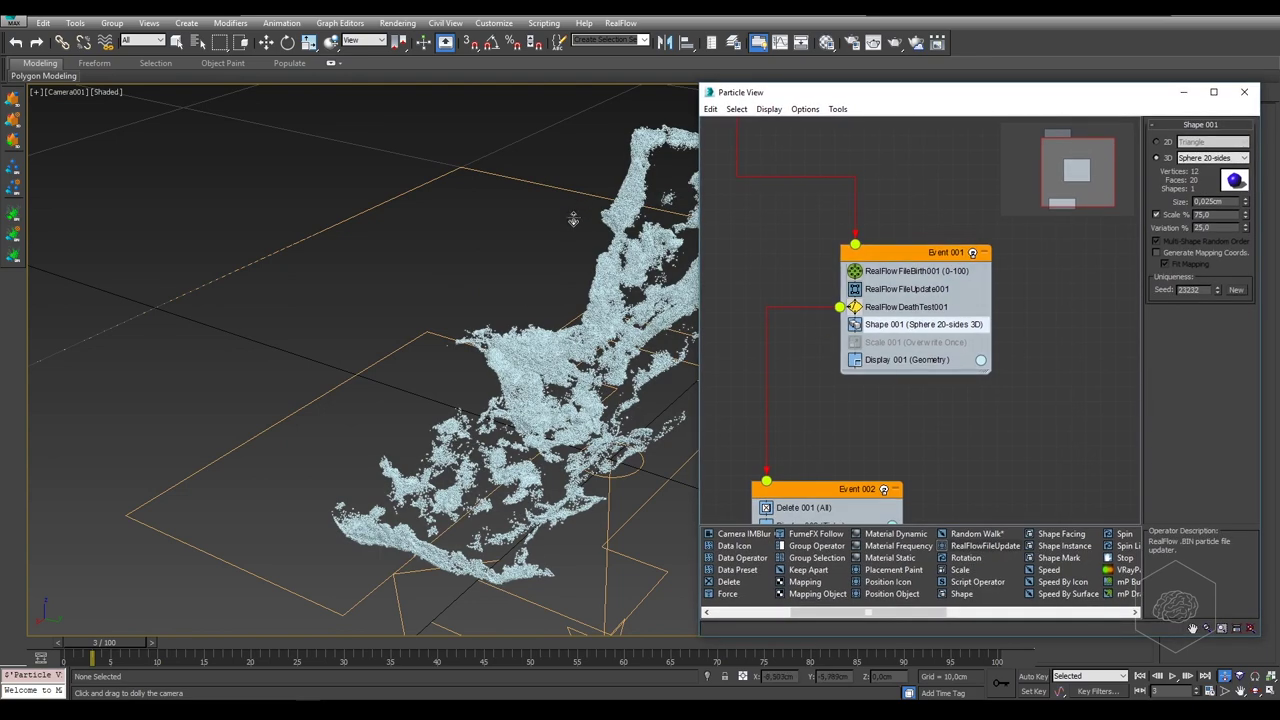
# Insert Material Static into Event 001, placed between RealFlowDeathTest001 and Shape 001
pyautogui.rightClick(572, 214)
pyautogui.moveTo(514, 256); pyautogui.dragTo(398, 241, button='middle')
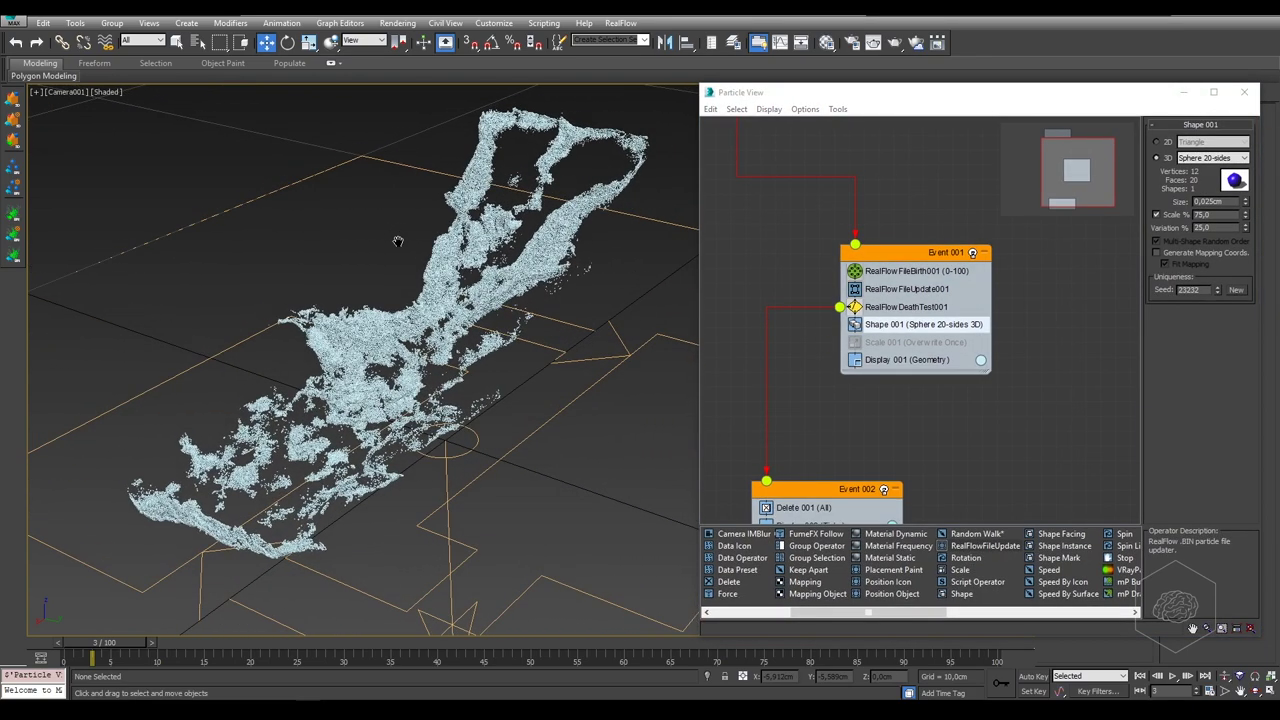
pyautogui.moveTo(958, 430); pyautogui.dragTo(931, 384, button='middle')
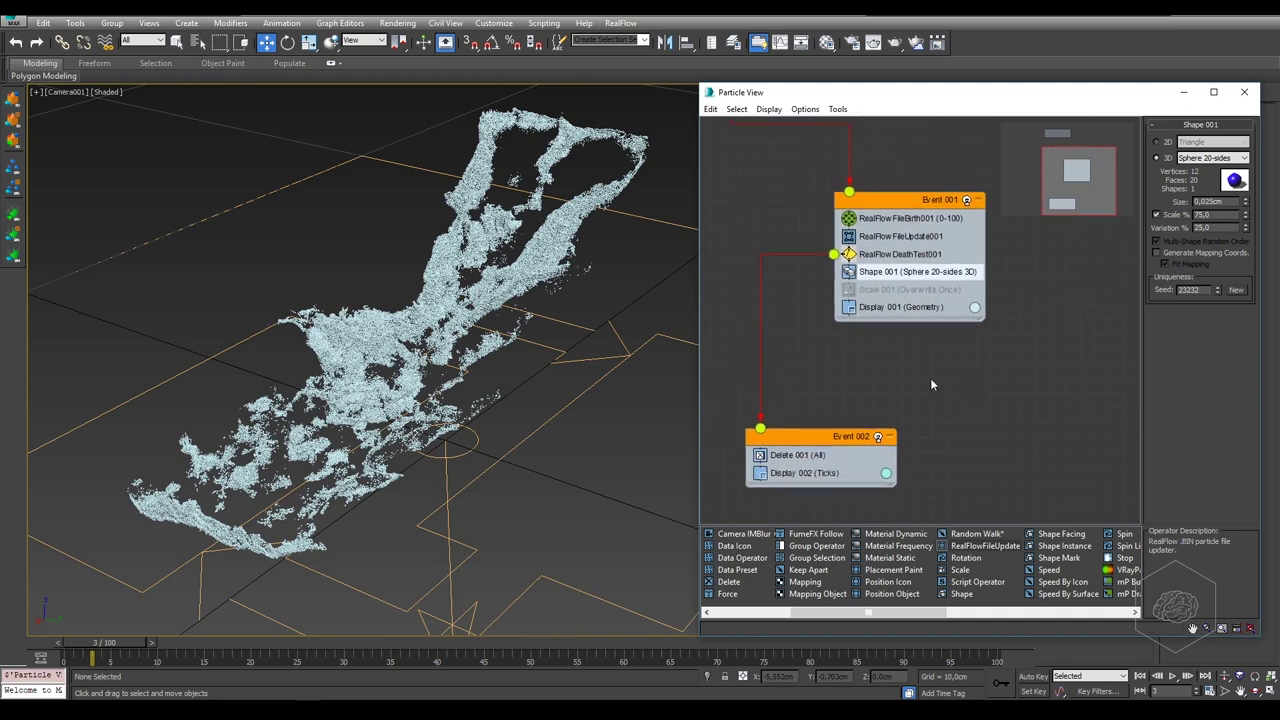
pyautogui.moveTo(877, 467); pyautogui.dragTo(884, 507, button='middle')
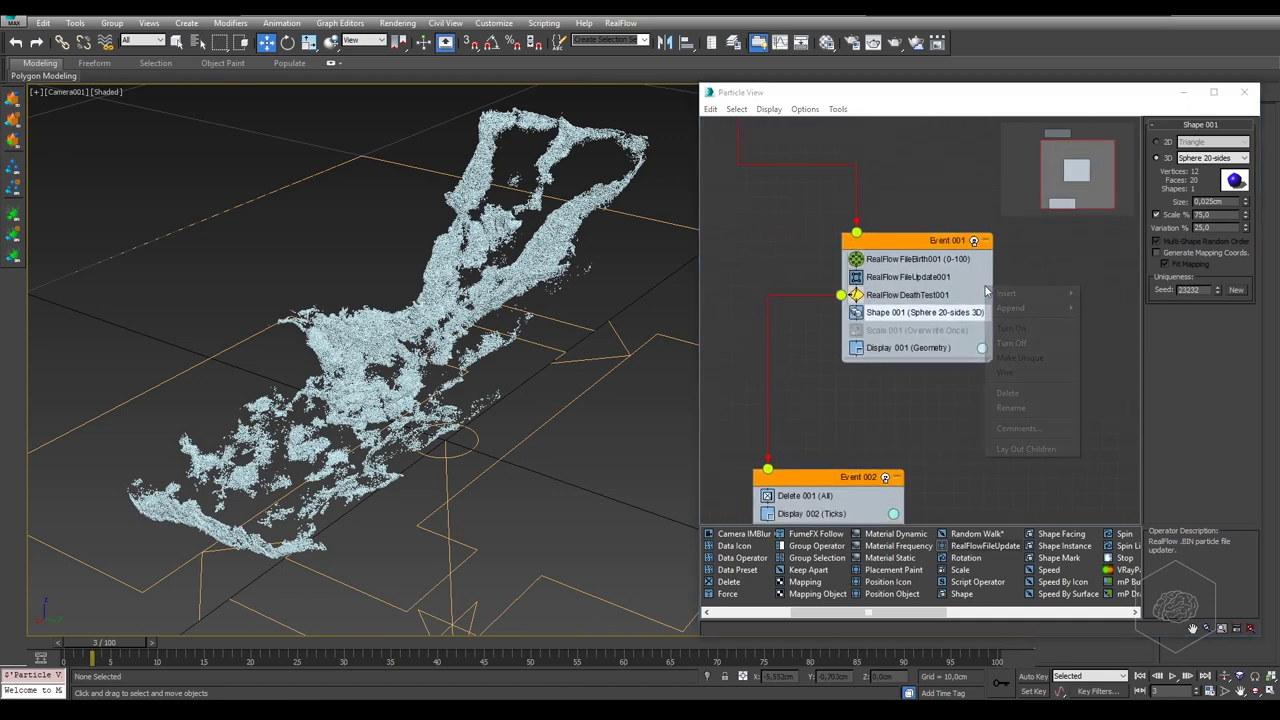
pyautogui.rightClick(991, 293)
pyautogui.moveTo(1106, 293)
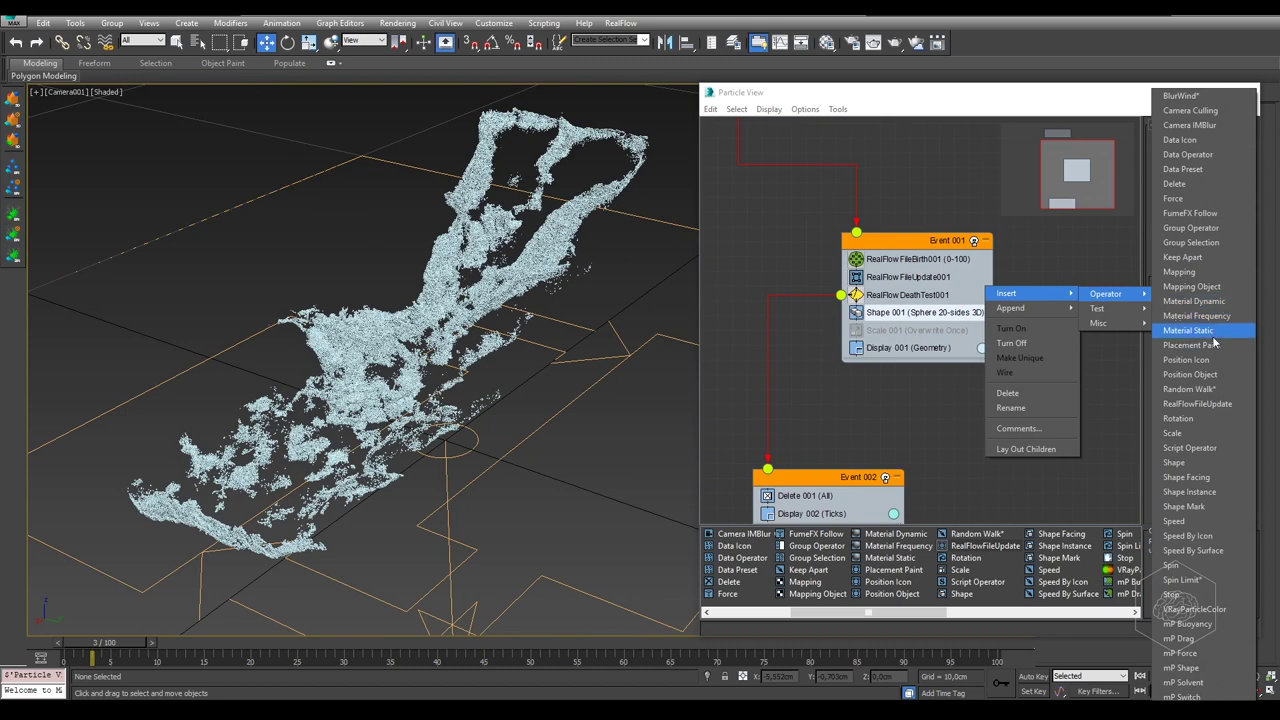
pyautogui.click(880, 336)
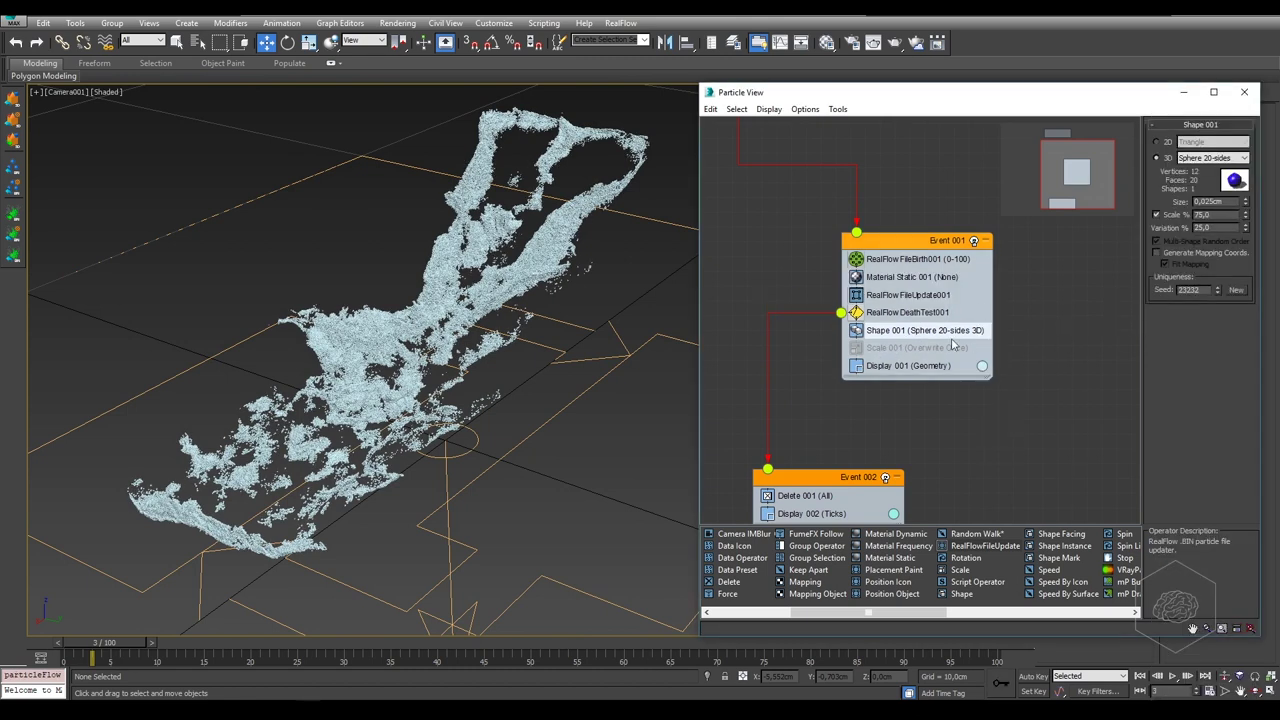
pyautogui.moveTo(900, 283); pyautogui.dragTo(912, 348)
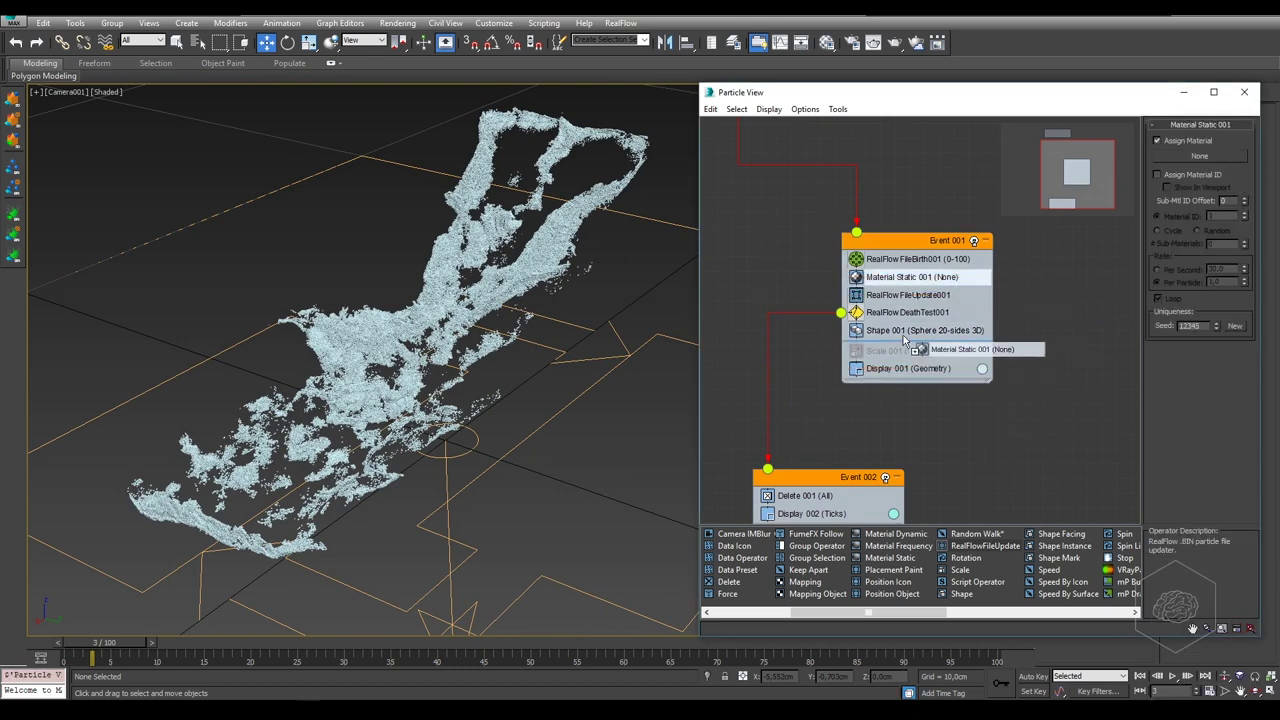
pyautogui.moveTo(912, 348); pyautogui.dragTo(958, 328)
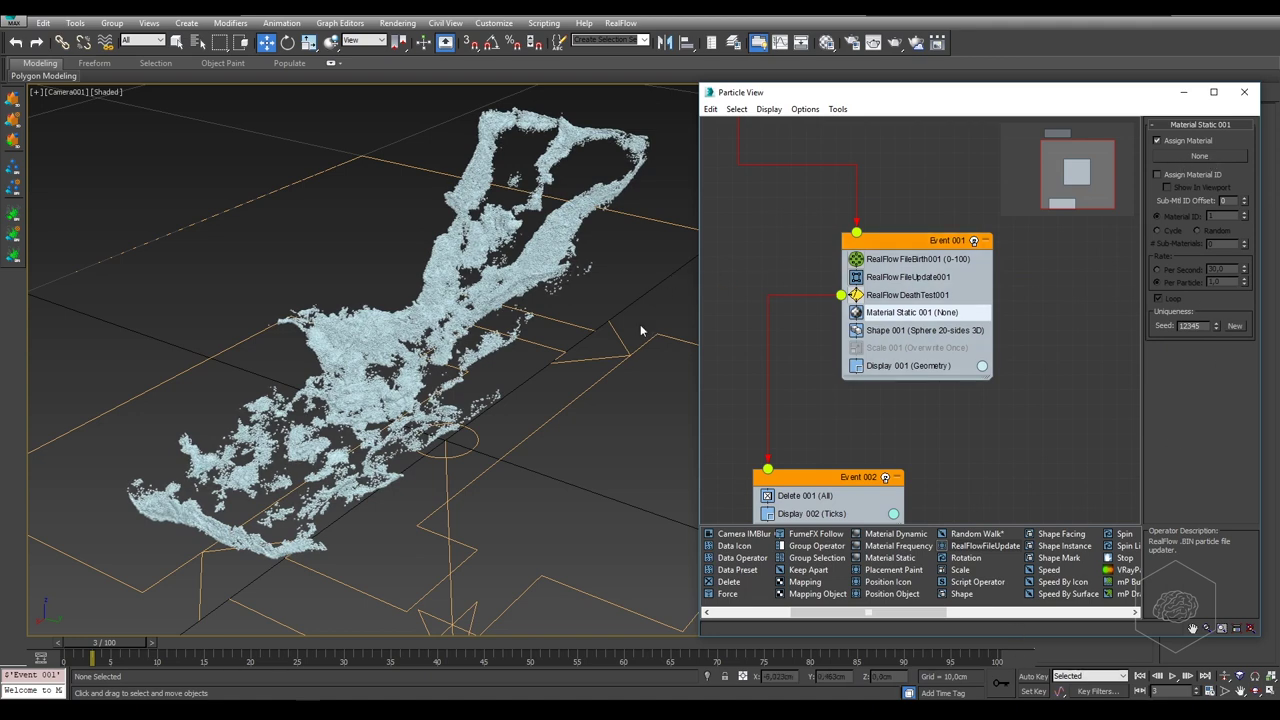
# Frame PF Source 001, Event 001 and Event 002 in Particle View; select and deselect the particle system in the viewport
pyautogui.scroll(-1, 929, 377)
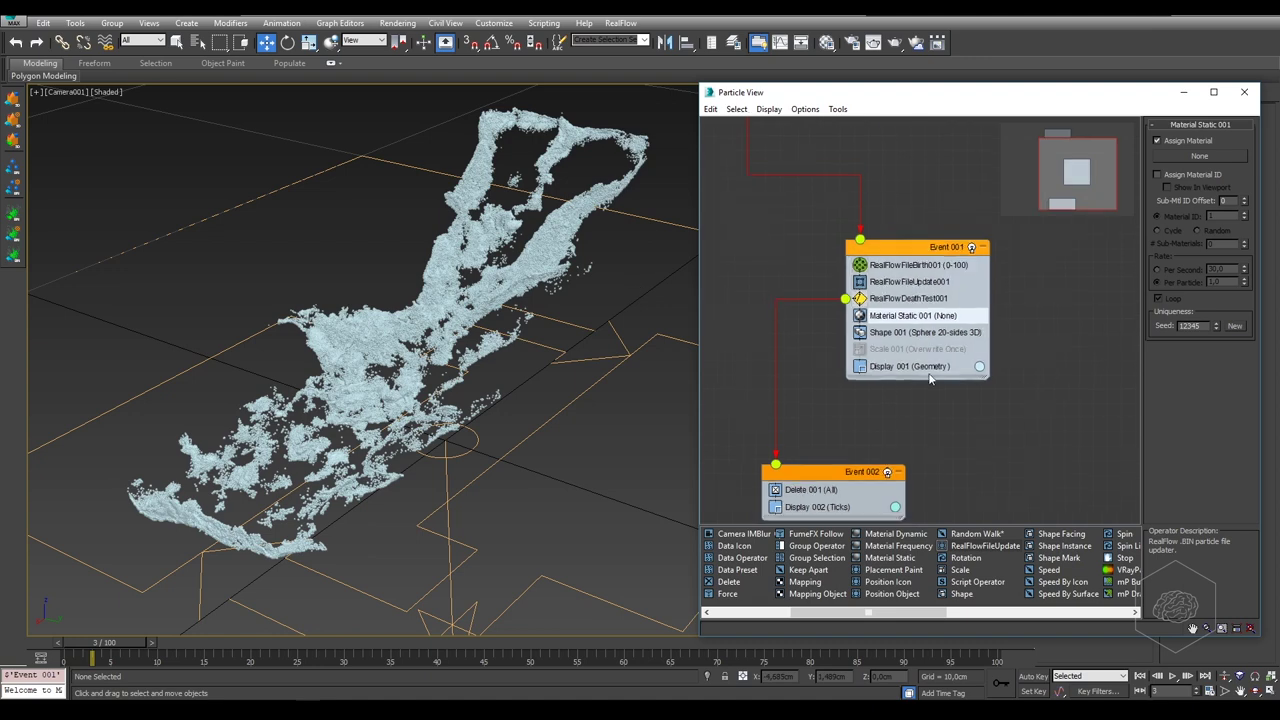
pyautogui.scroll(-2, 929, 377)
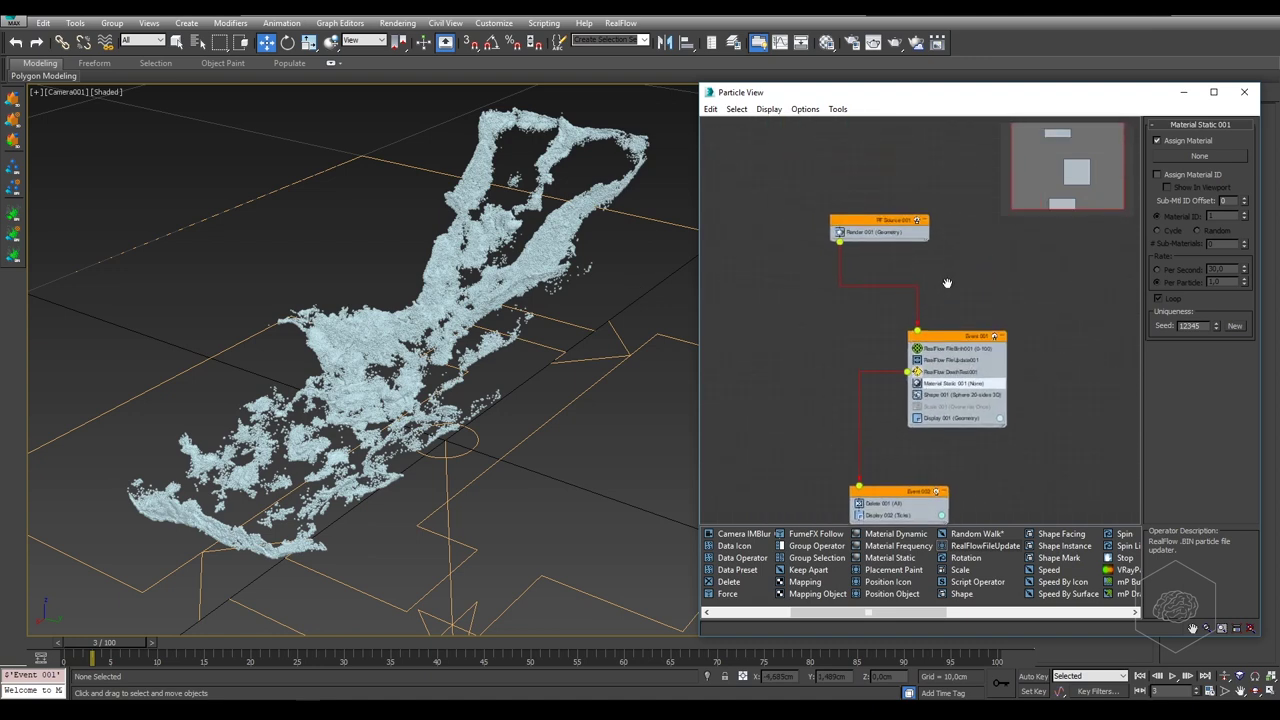
pyautogui.moveTo(911, 233); pyautogui.dragTo(904, 230, button='middle')
pyautogui.click(457, 315)
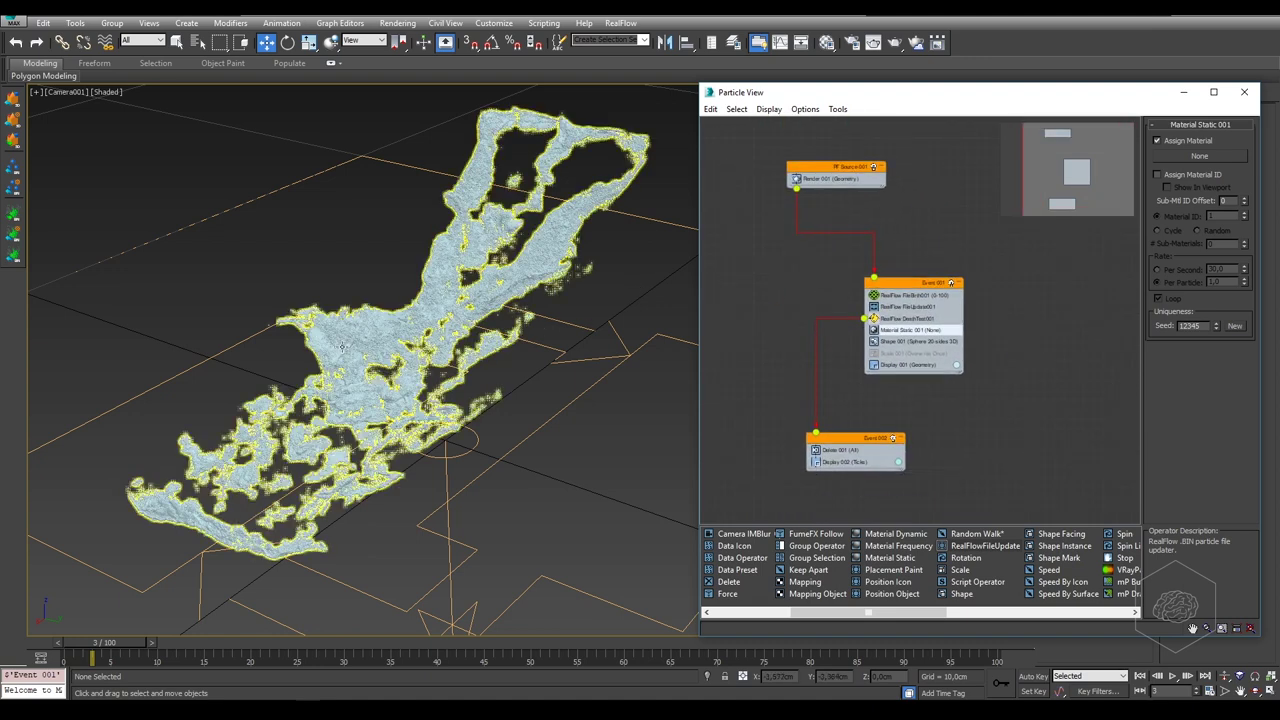
pyautogui.click(410, 630)
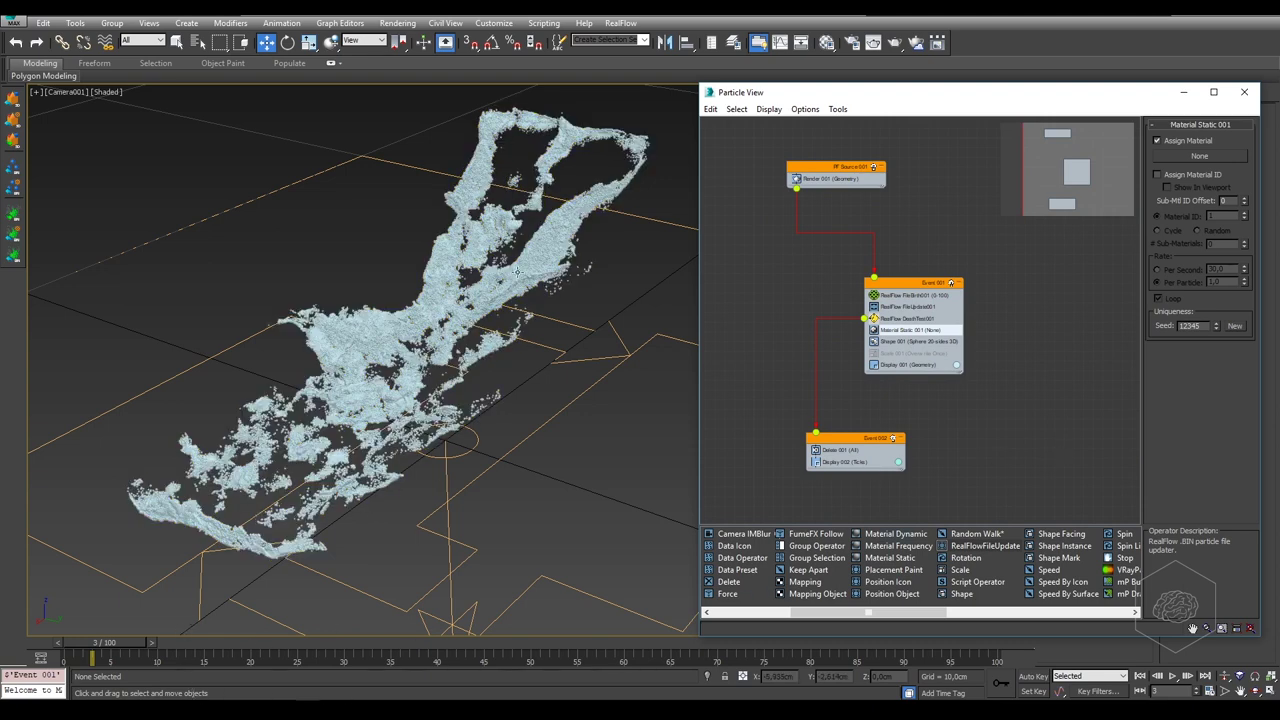
pyautogui.click(388, 372)
pyautogui.click(528, 314)
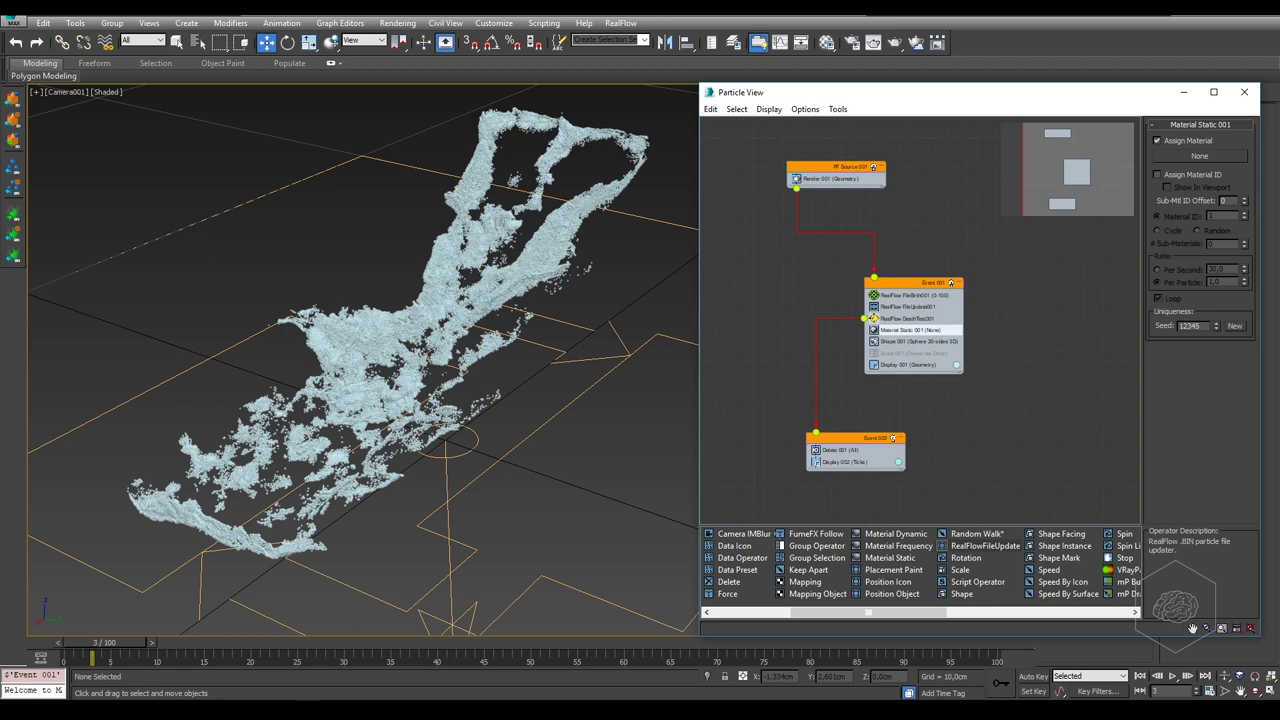